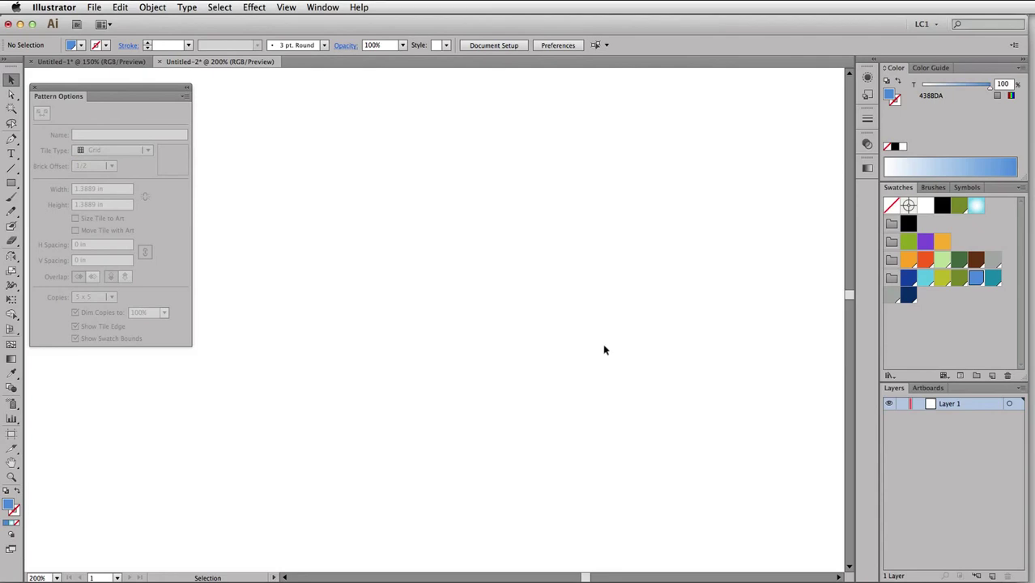
Draw a 2 in × 2 in light blue square and move it up and left on the artboard
left_click(11, 182)
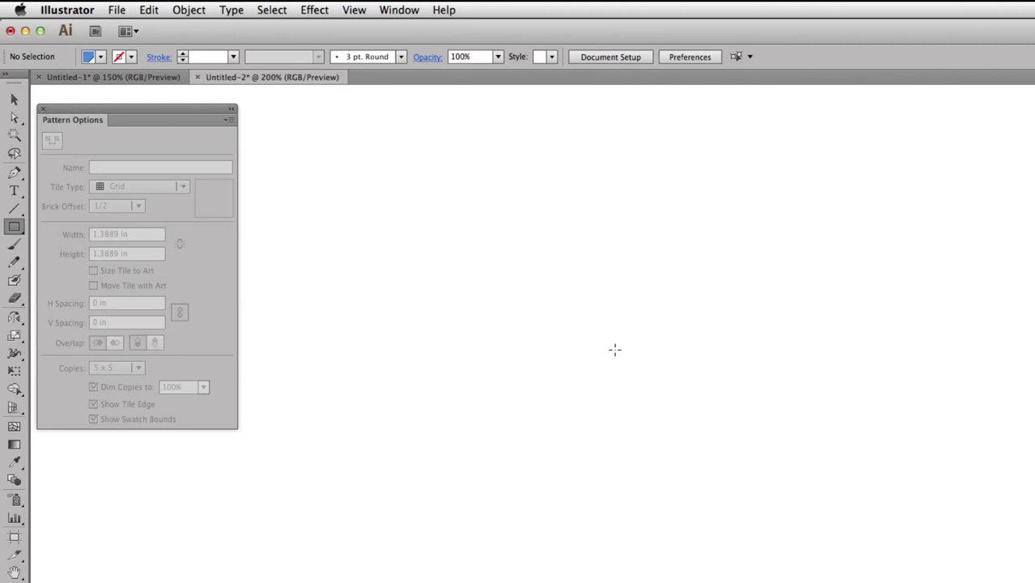
left_click(614, 356)
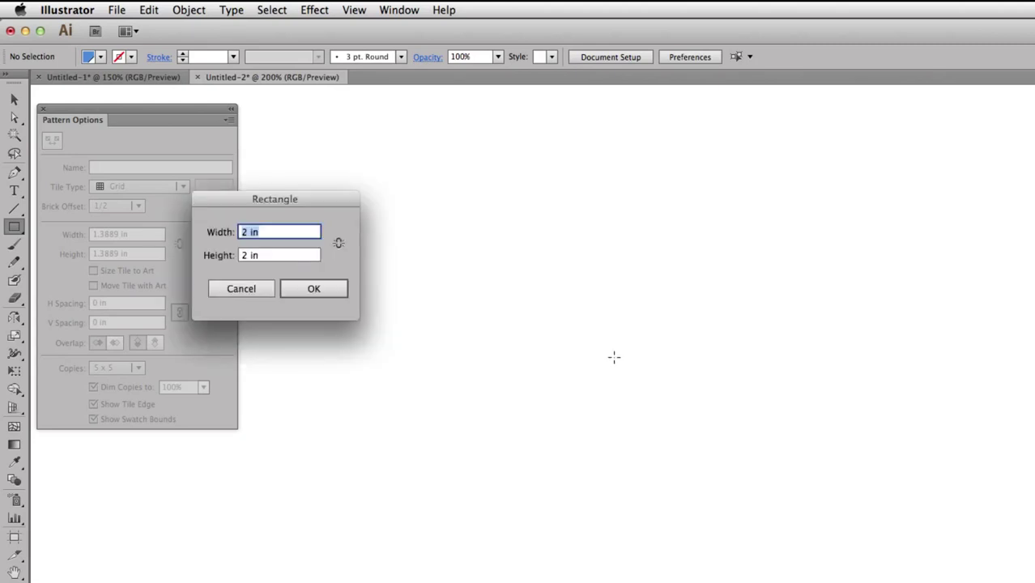
key("Return")
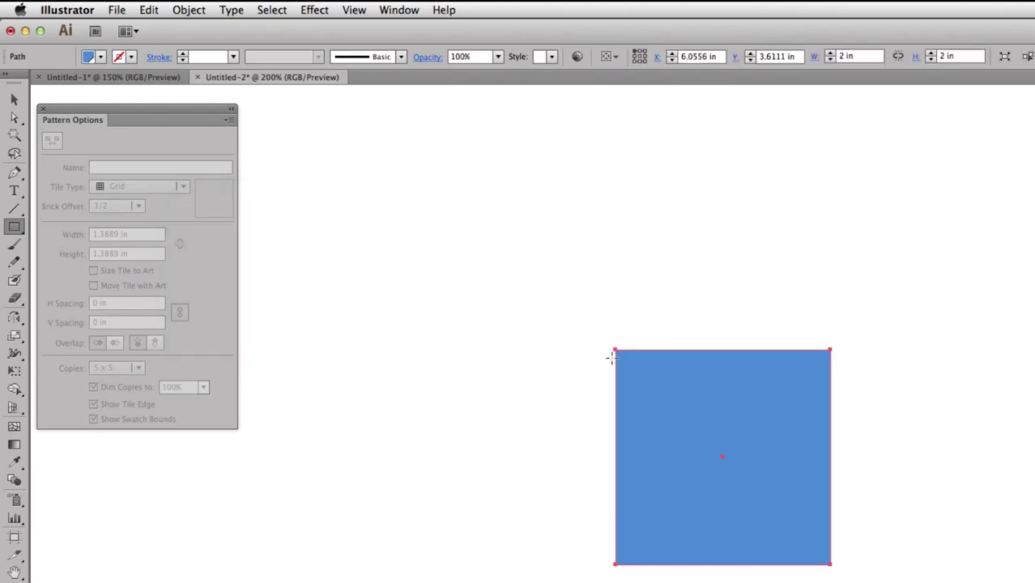
key("v")
left_click_drag(680, 410, 520, 282)
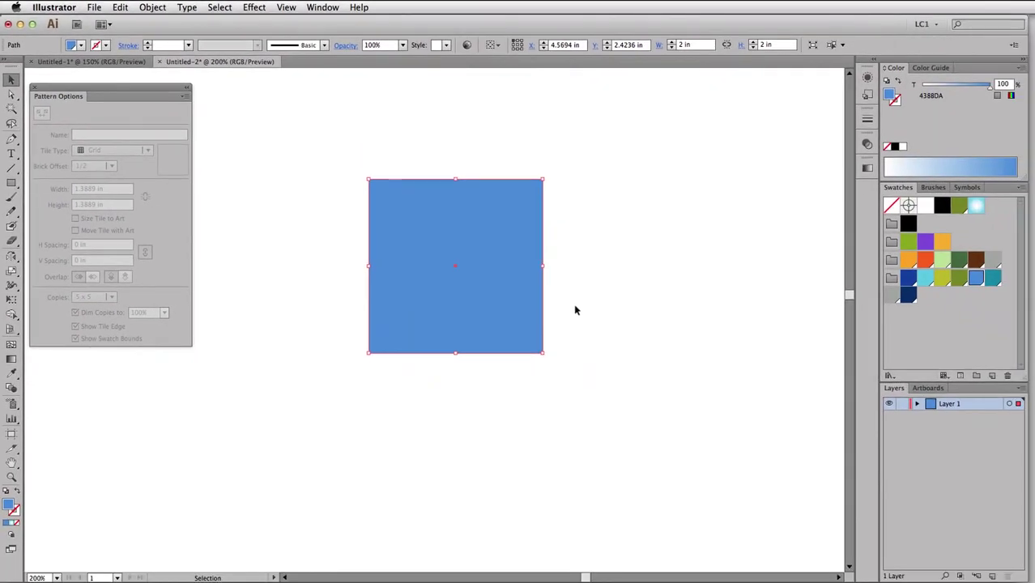
Draw a 1 in wide dark blue rectangle from the square's top-left corner
left_click(751, 314)
key("m")
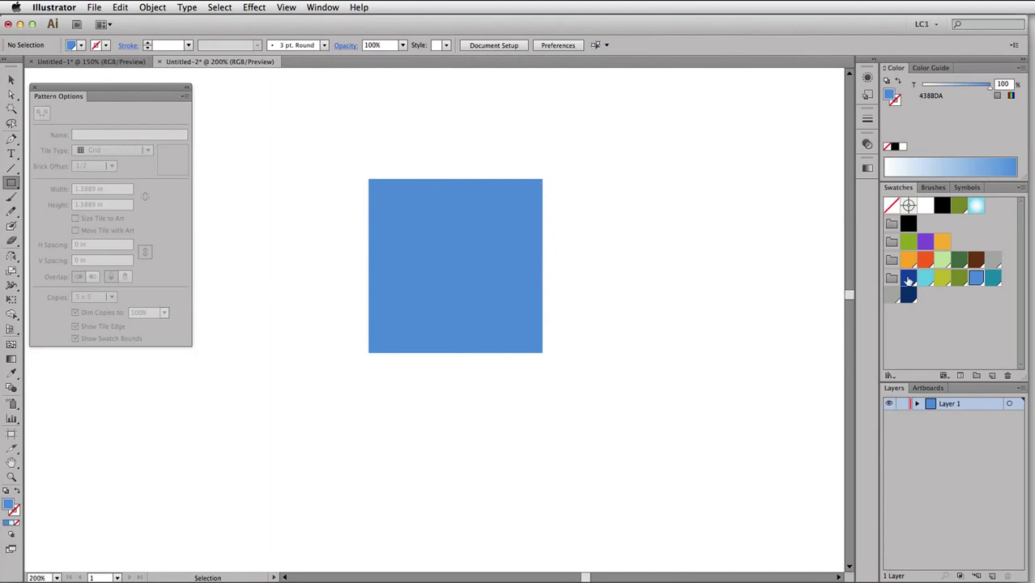
left_click(908, 278)
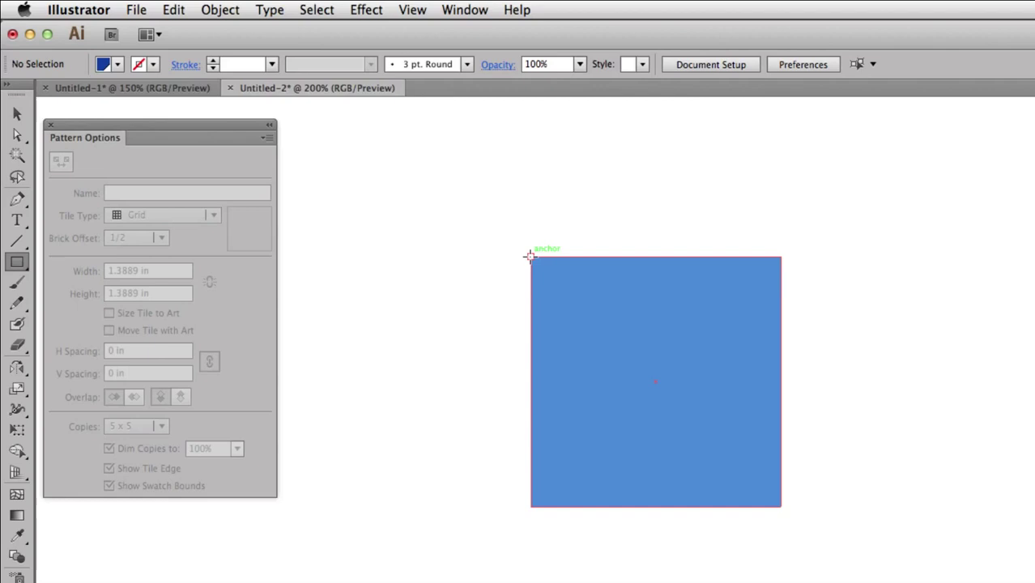
mouse_move(529, 257)
left_mouse_down()
mouse_move(615, 335)
mouse_move(656, 347)
left_mouse_up()
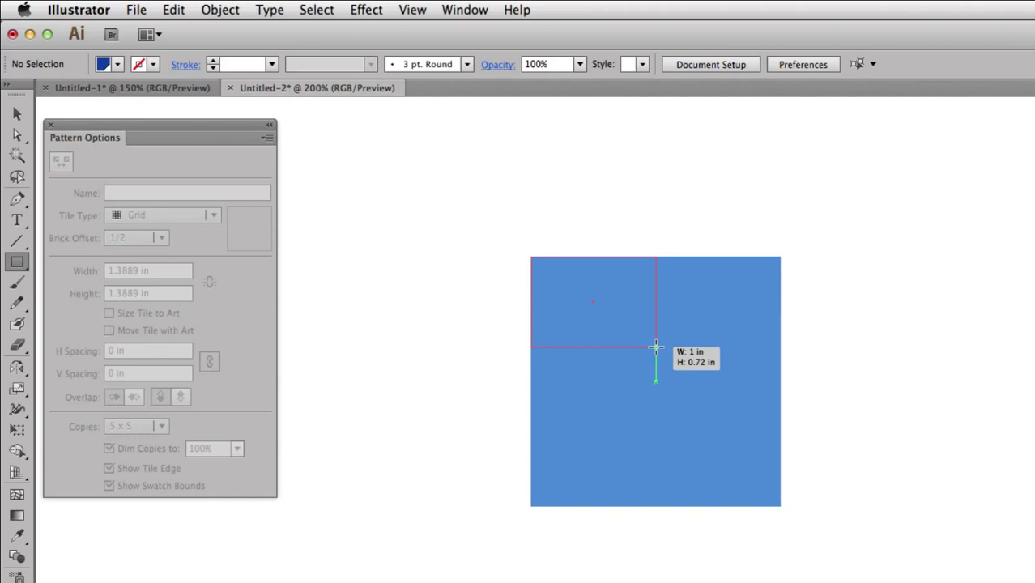
left_click_drag(656, 347, 656, 347)
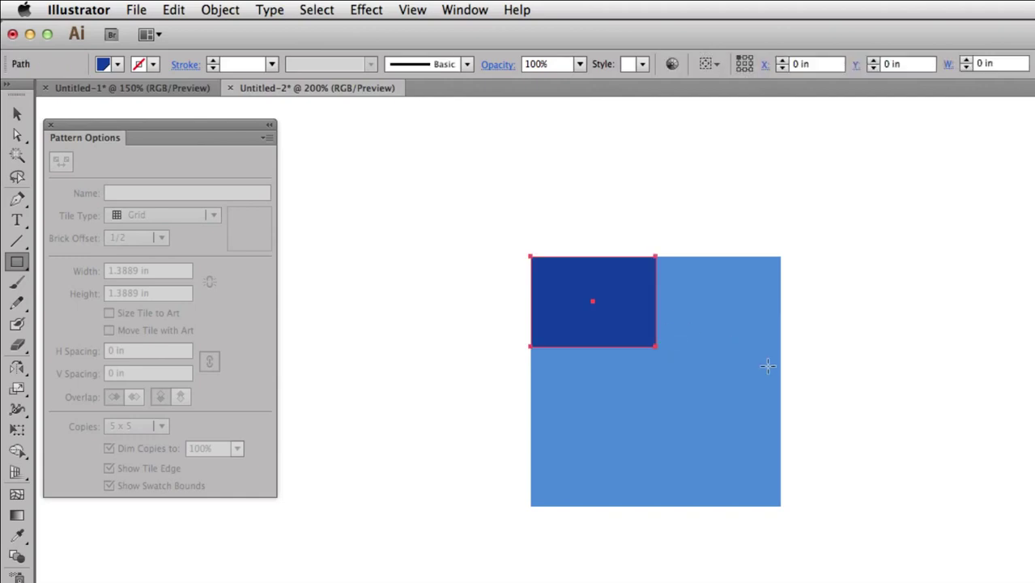
Lower the dark rectangle's lower-right anchor to slant it into a parallelogram
key("a")
left_click(727, 397, "shift")
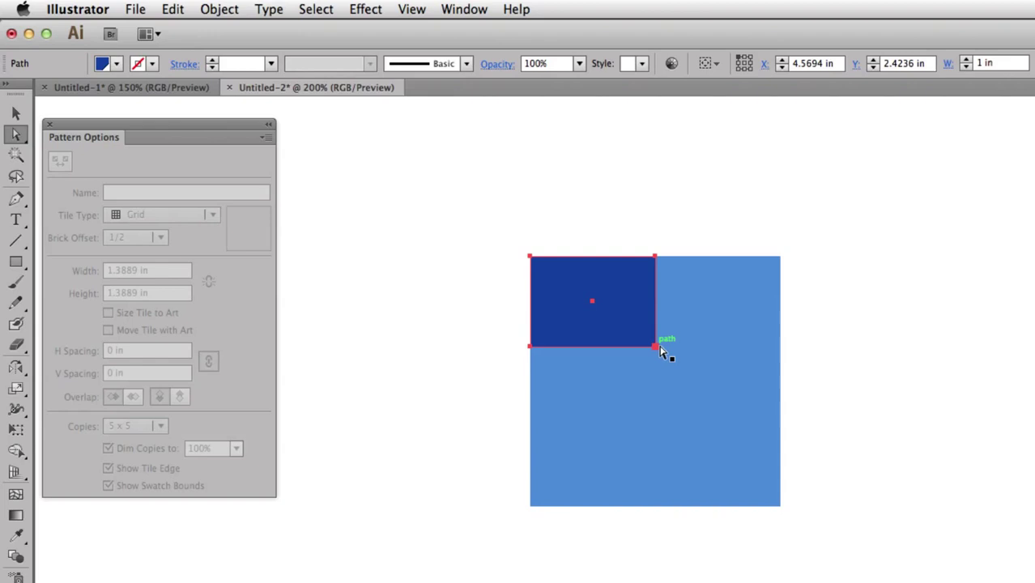
left_click(656, 349)
left_click(657, 348)
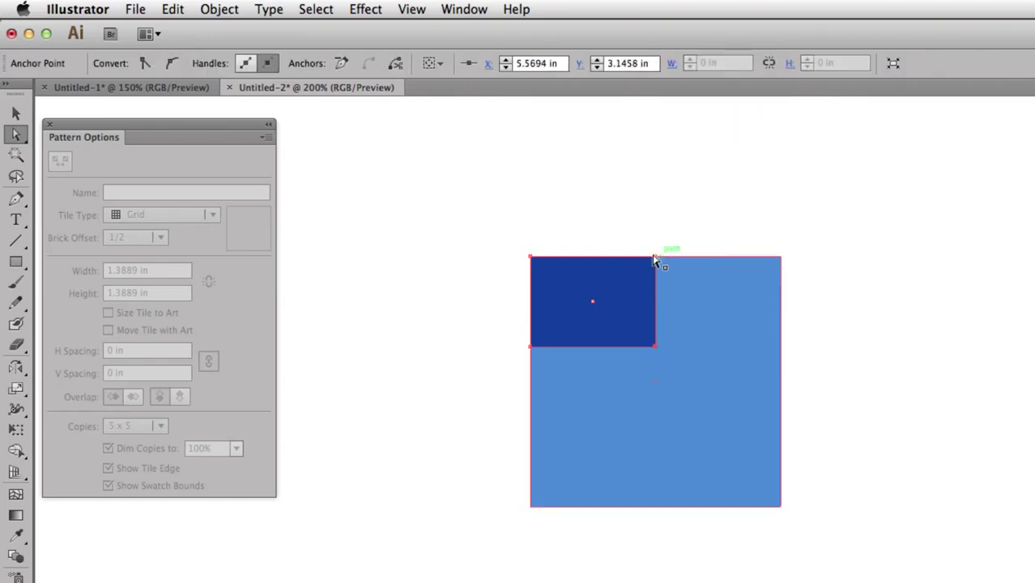
left_click(655, 258, "shift")
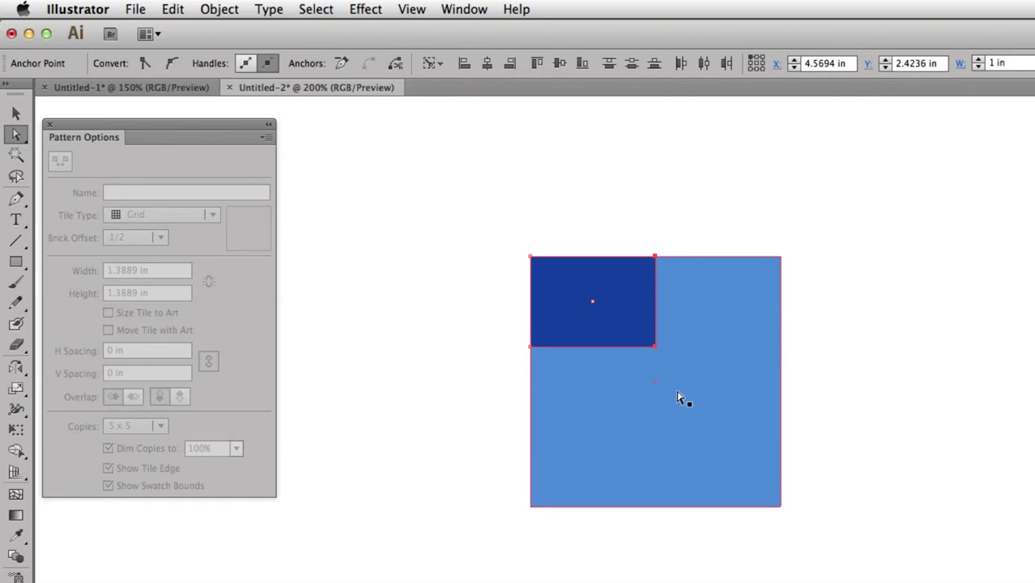
left_click(656, 350)
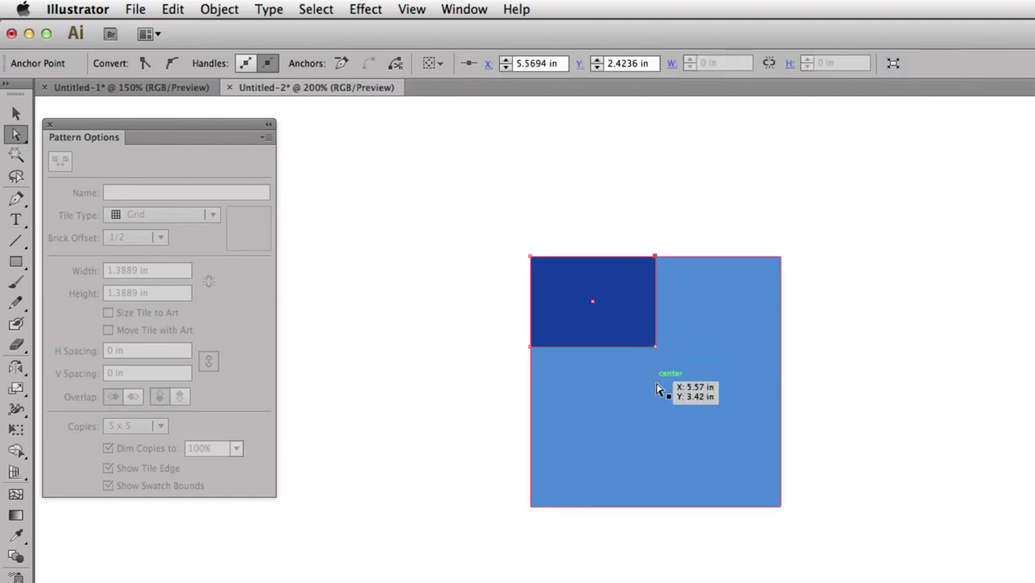
left_click_drag(656, 350, 658, 430)
Reflect a copy of the dark blue parallelogram onto the tile's right half, with the bounding box hidden
left_click(706, 426)
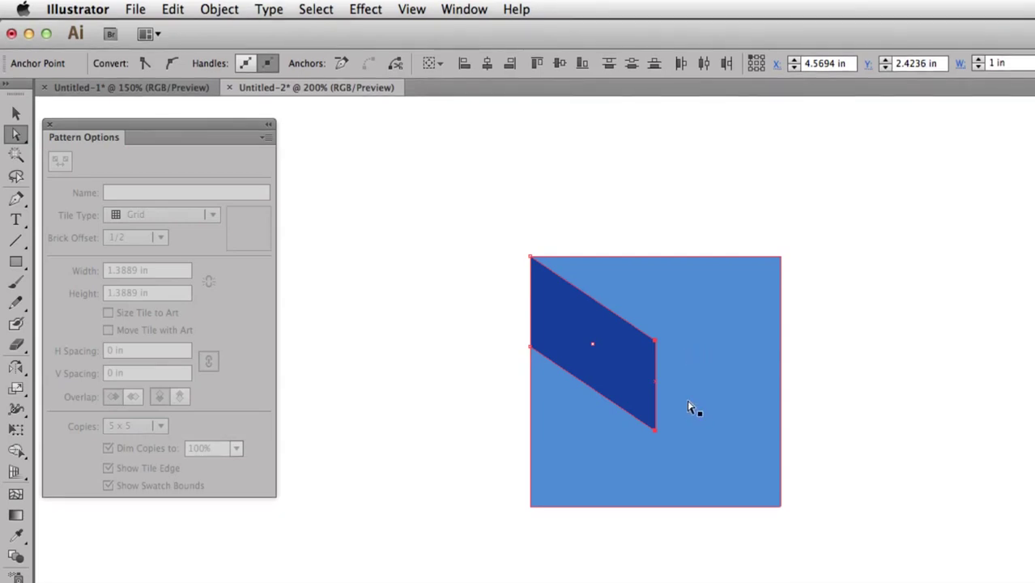
key("v")
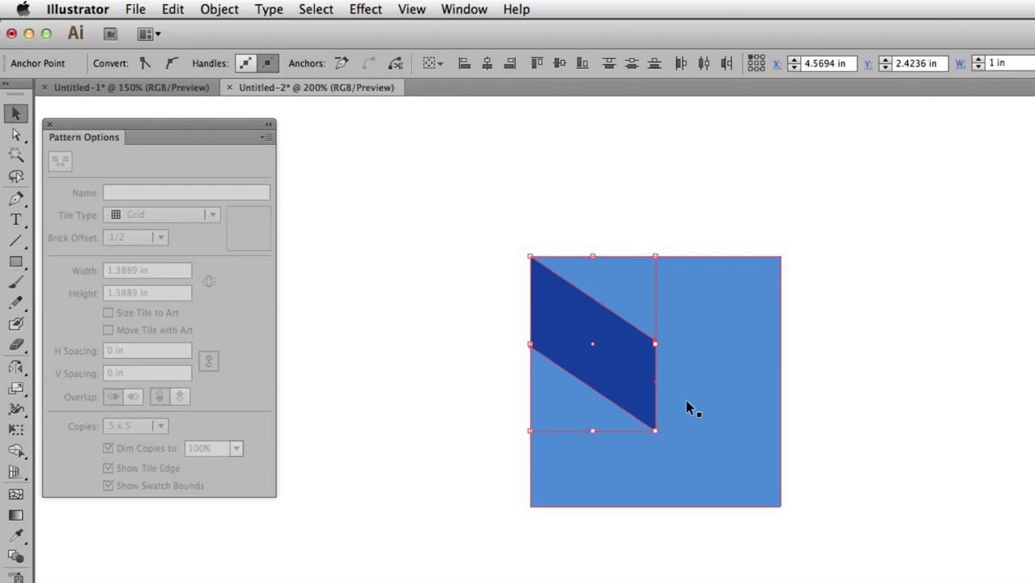
key("super+shift+b")
key("super+shift+b")
left_click(560, 322)
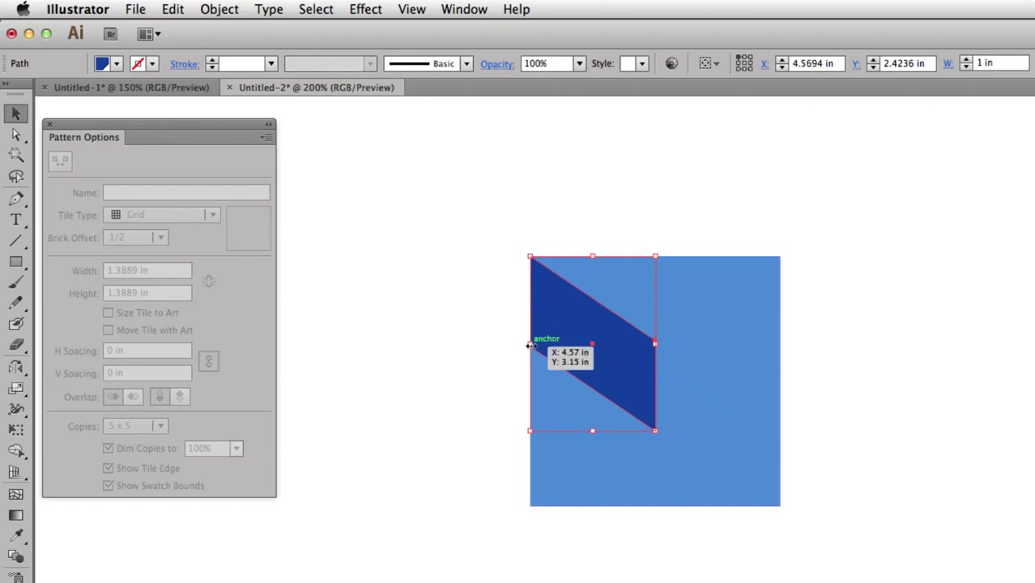
left_click_drag(530, 344, 781, 354)
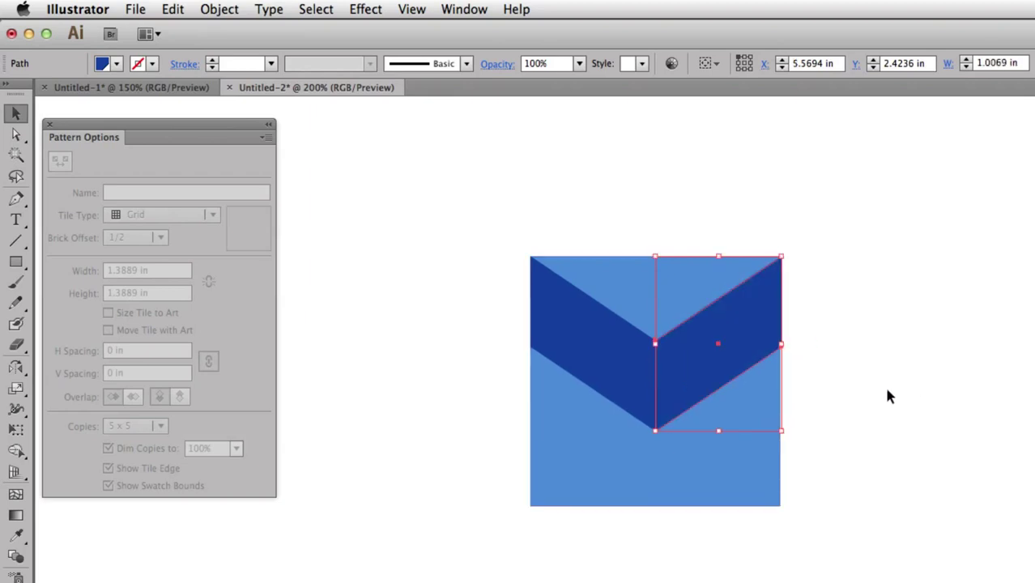
left_click(852, 356)
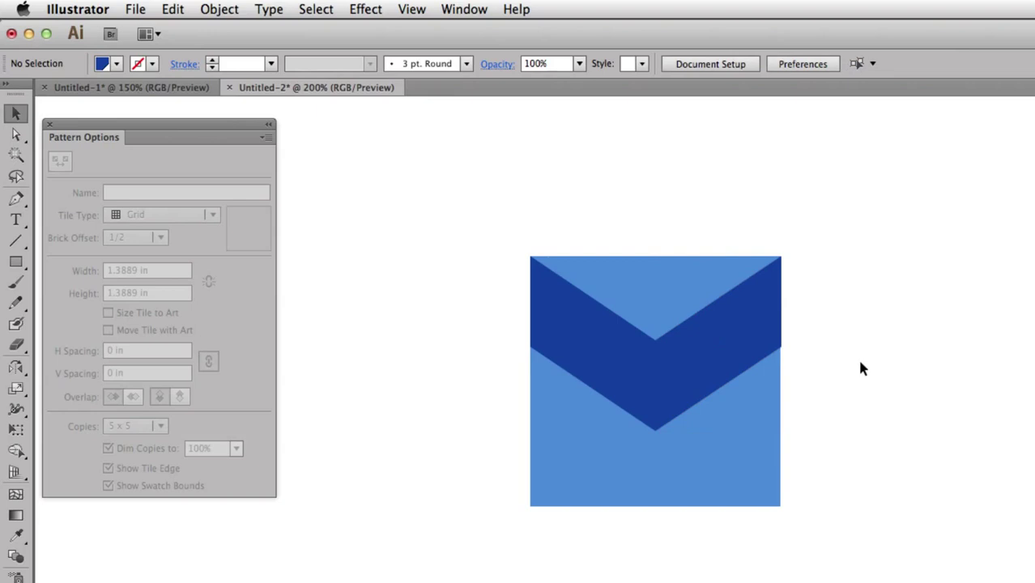
Move the chevron down and pull its bottom point to the tile's lower edge
left_click(599, 343)
left_click(703, 348, "shift")
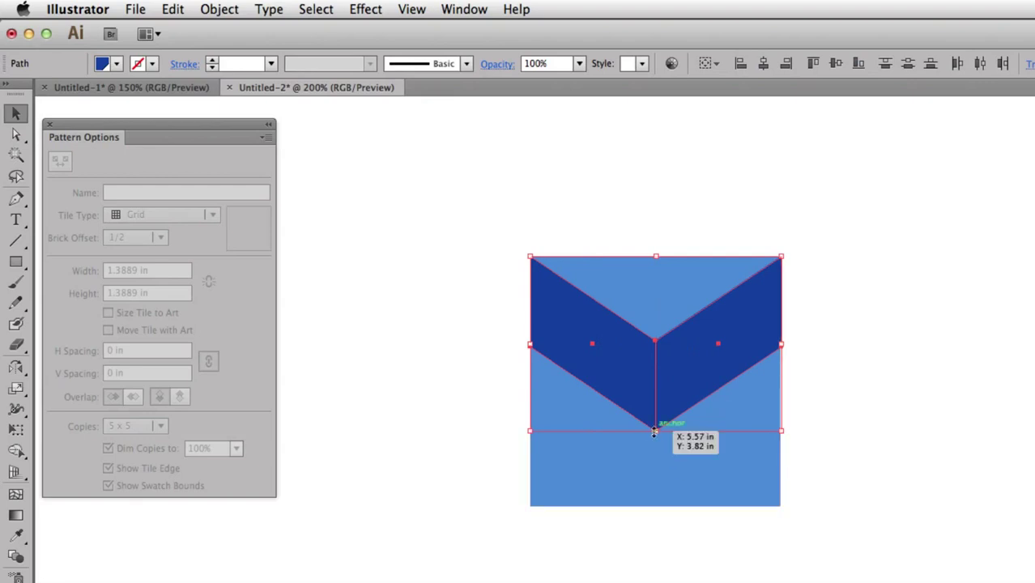
left_click_drag(654, 431, 656, 478)
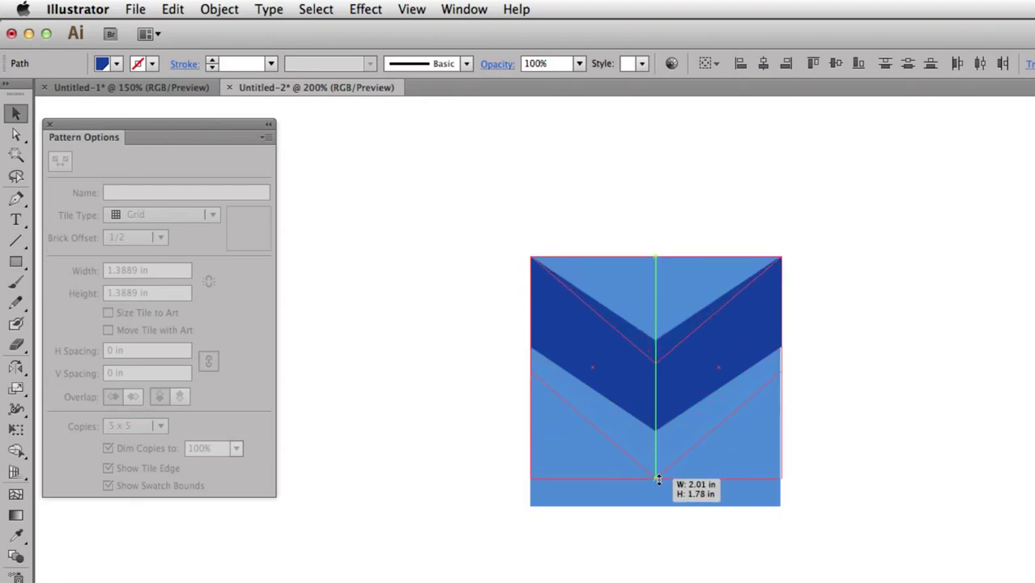
left_click(896, 409)
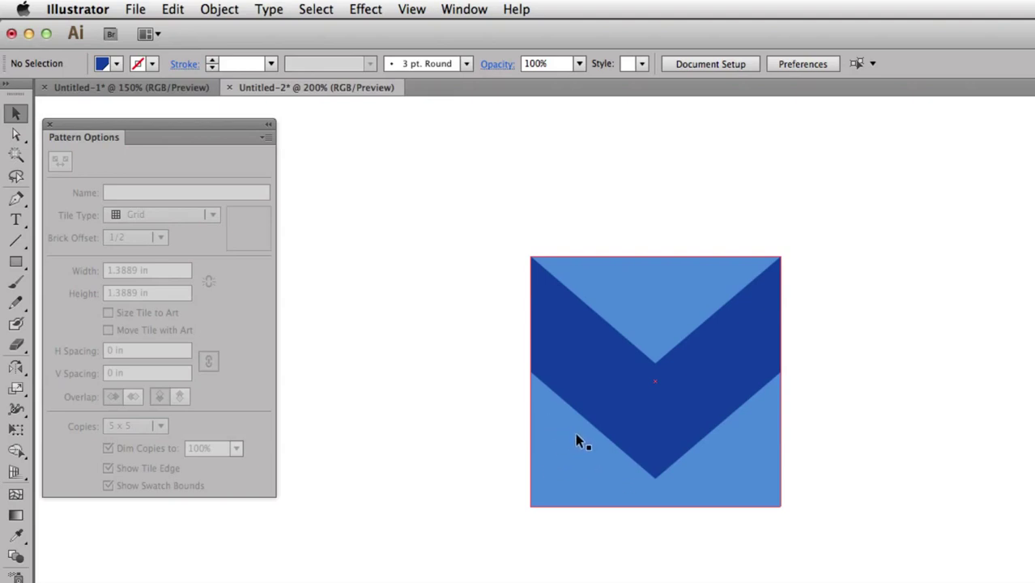
key("a")
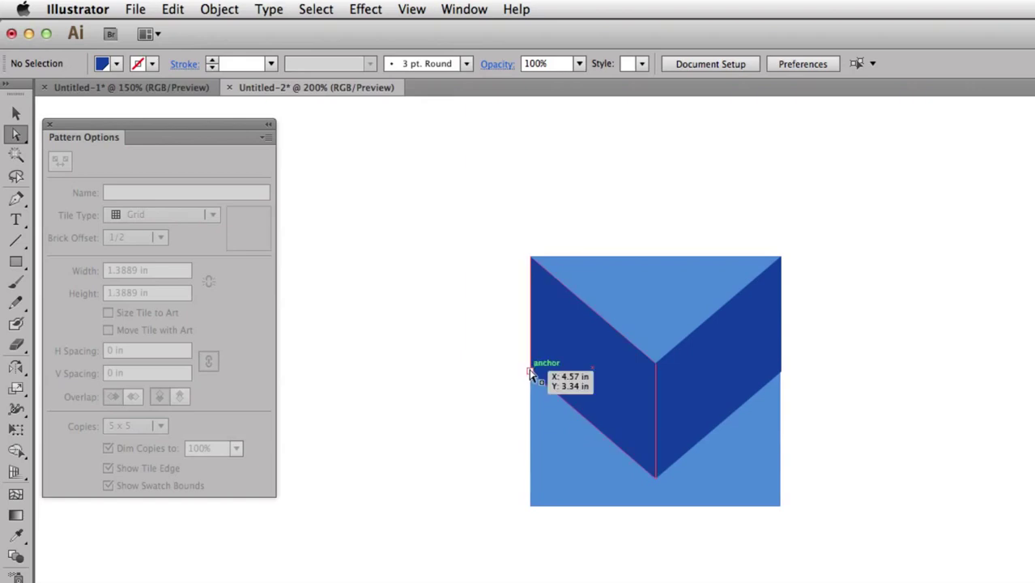
left_click(529, 371)
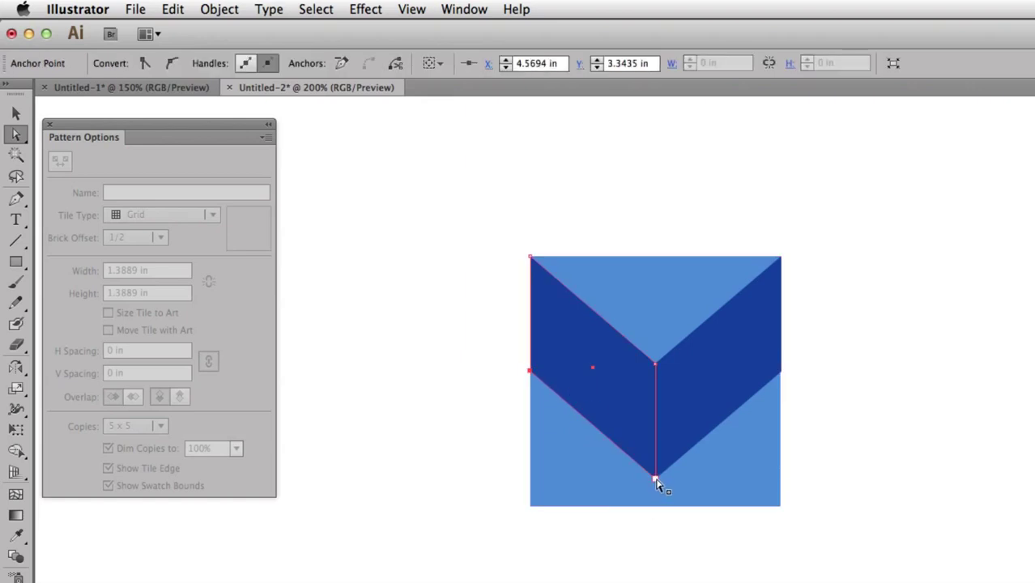
left_click_drag(656, 483, 656, 509)
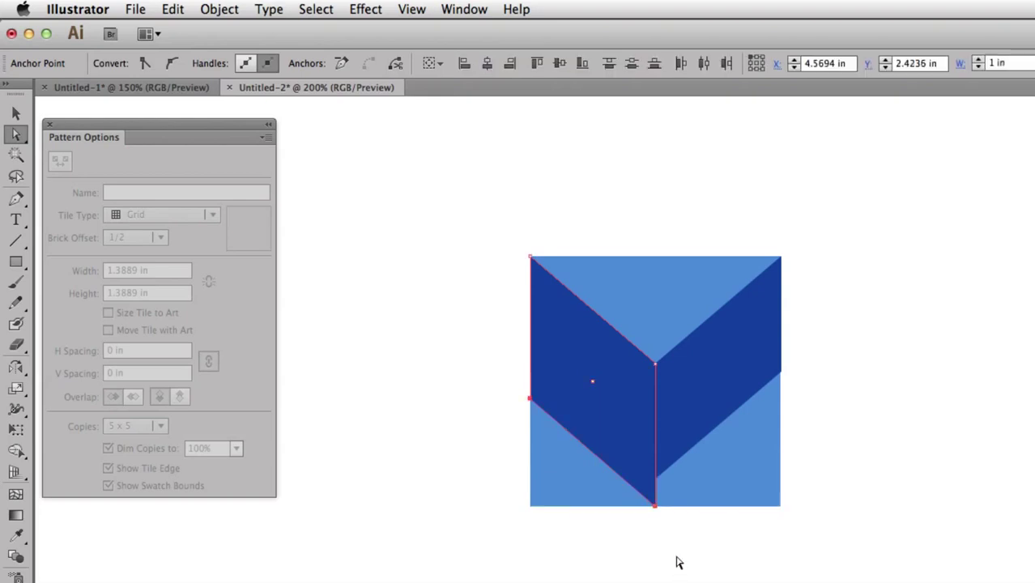
Delete the outdated right half and mirror a fresh copy of the reshaped left half
key("v")
left_click(713, 367)
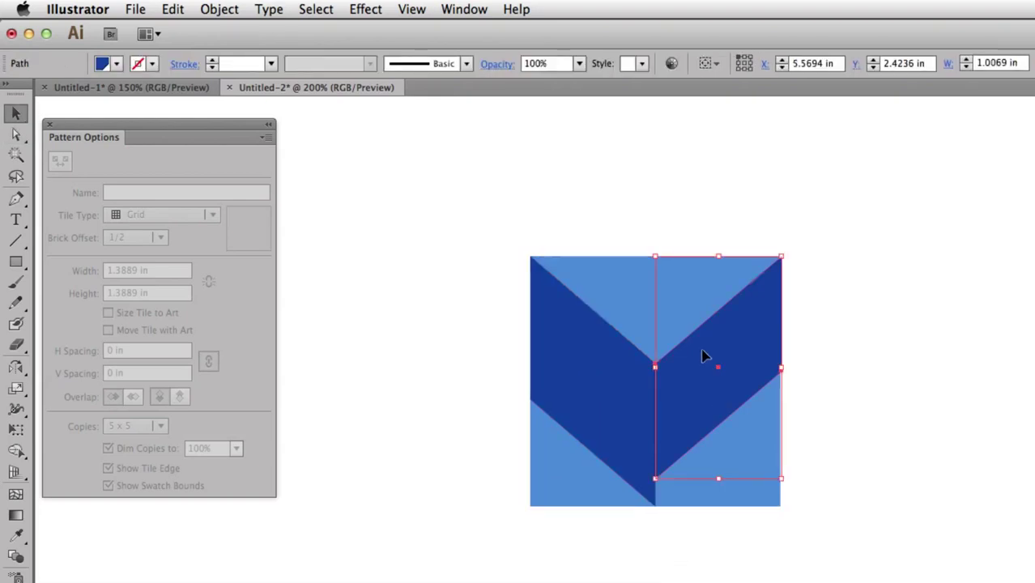
key("Delete")
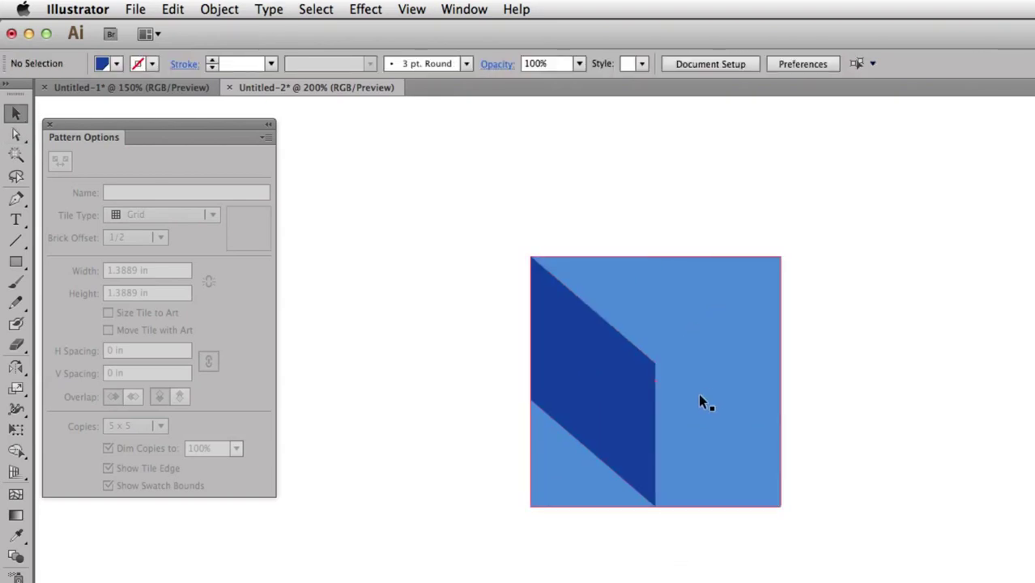
left_click(595, 397)
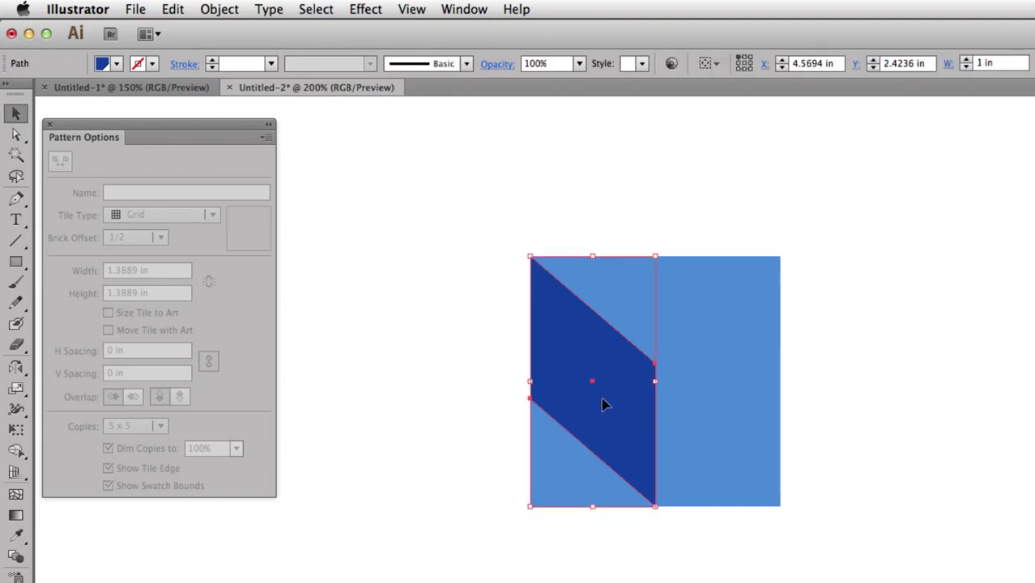
key("super+shift+b")
left_click_drag(532, 374, 809, 397)
left_click(905, 488)
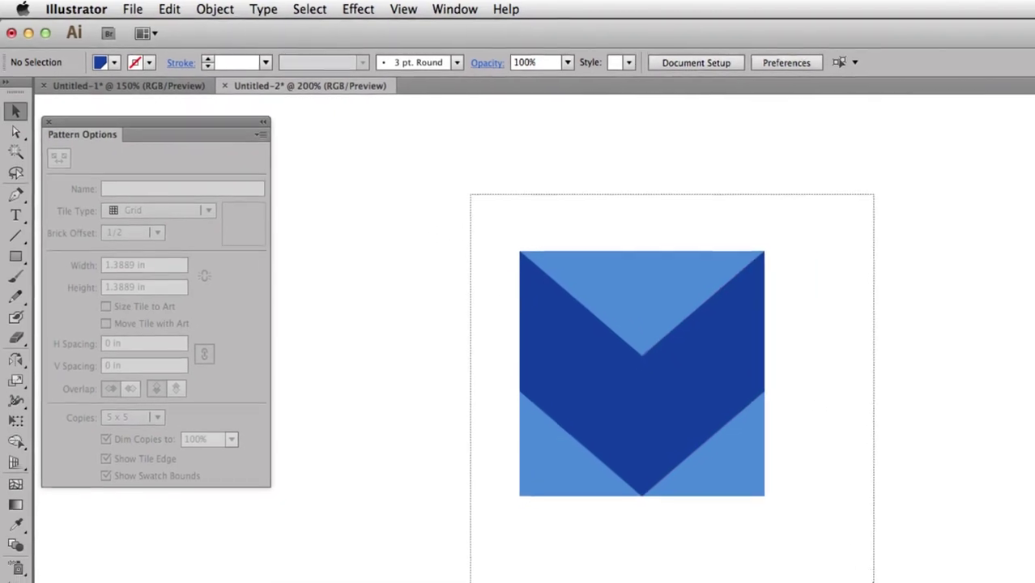
Duplicate the whole chevron tile beside the original
left_click_drag(480, 206, 815, 443)
left_click_drag(504, 353, 799, 374)
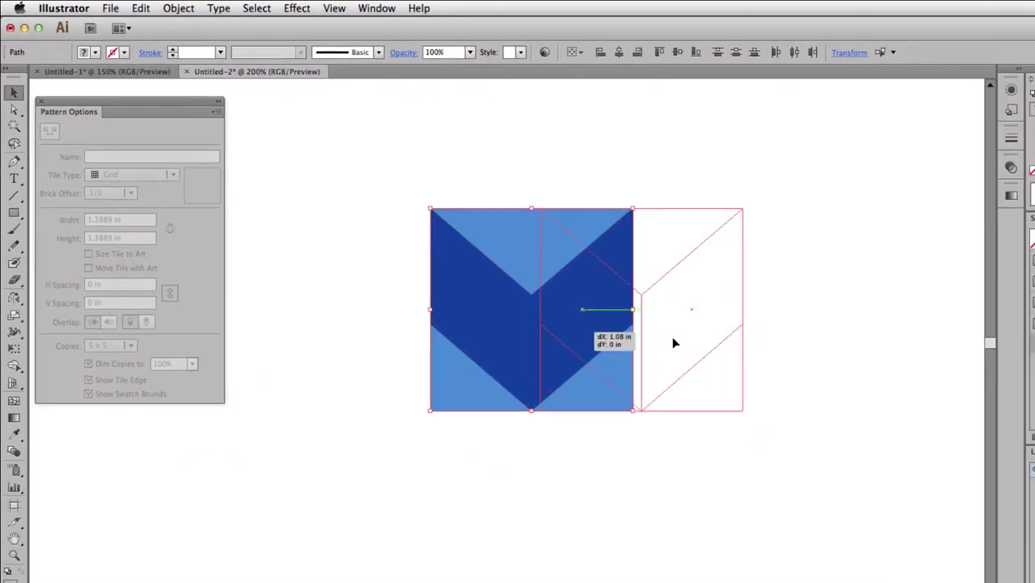
left_click(617, 522)
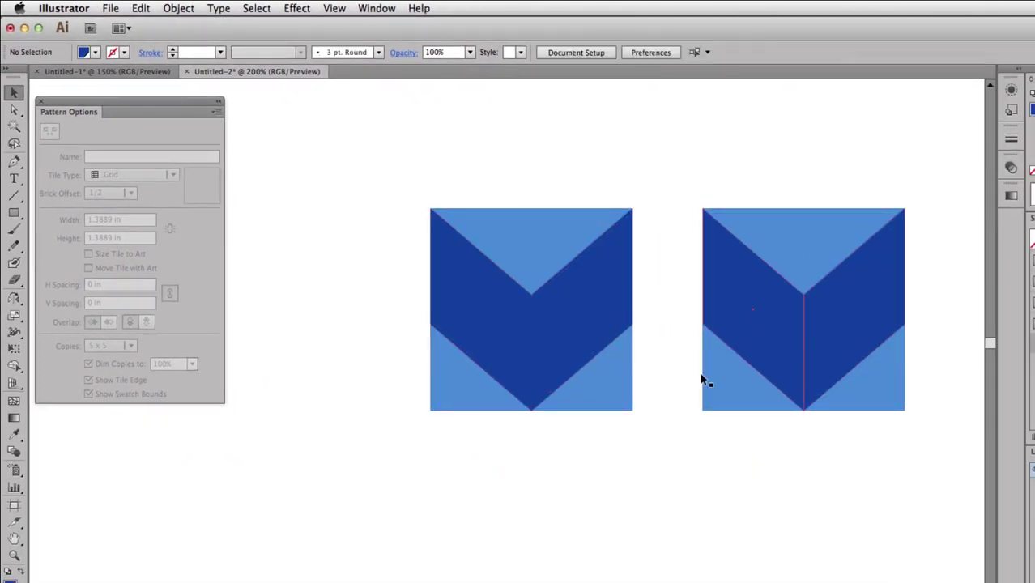
Join the left tile's two dark halves into one chevron with the Shape Builder
left_click(481, 311)
left_click(600, 322, "shift")
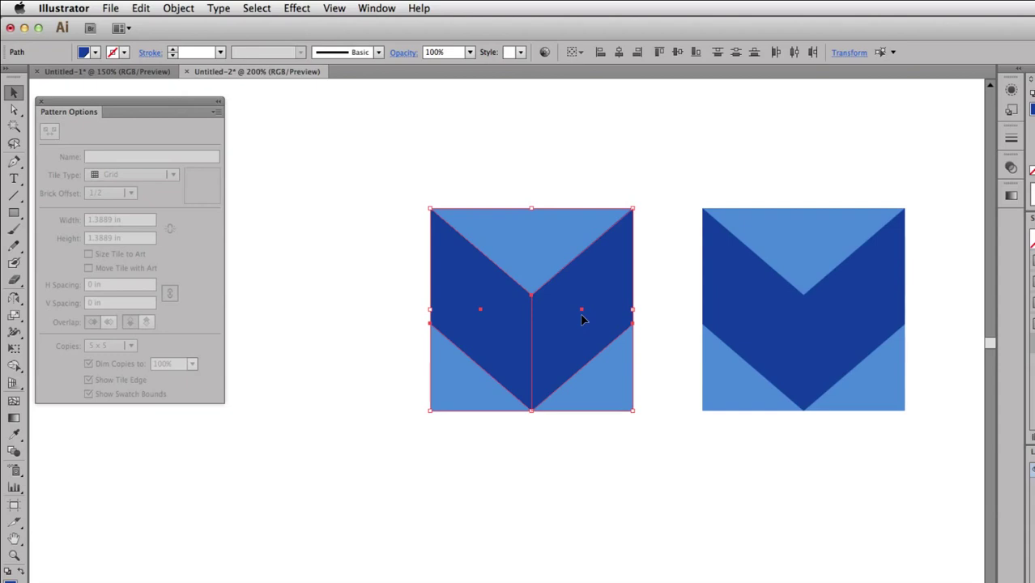
left_click(14, 367)
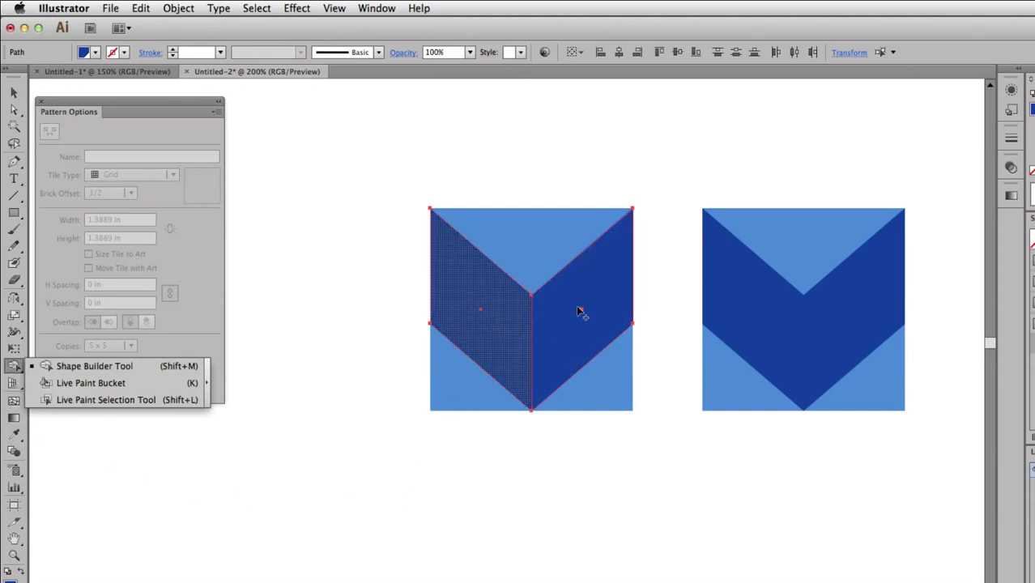
left_click_drag(486, 327, 582, 315)
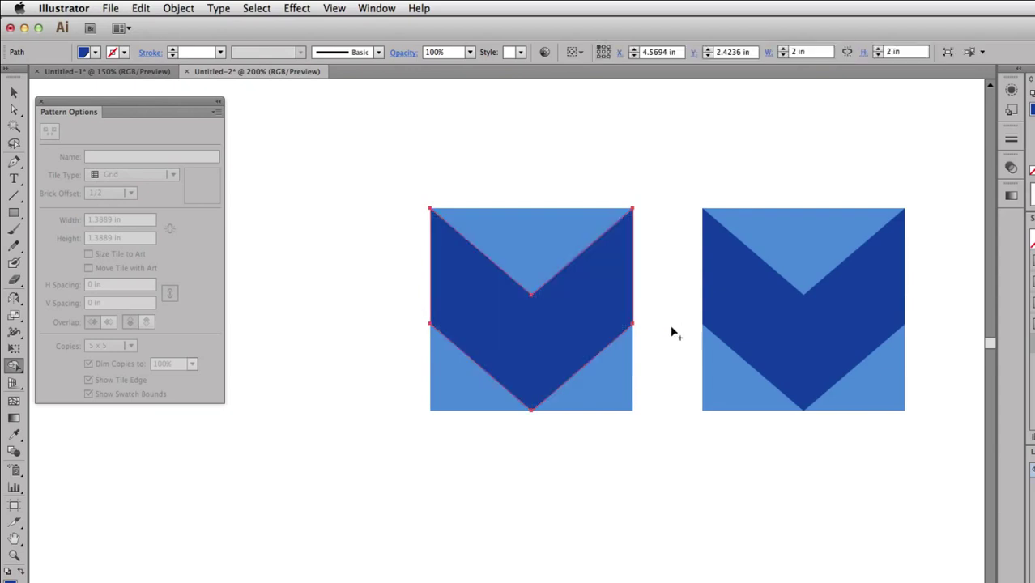
key("v")
left_click(556, 480)
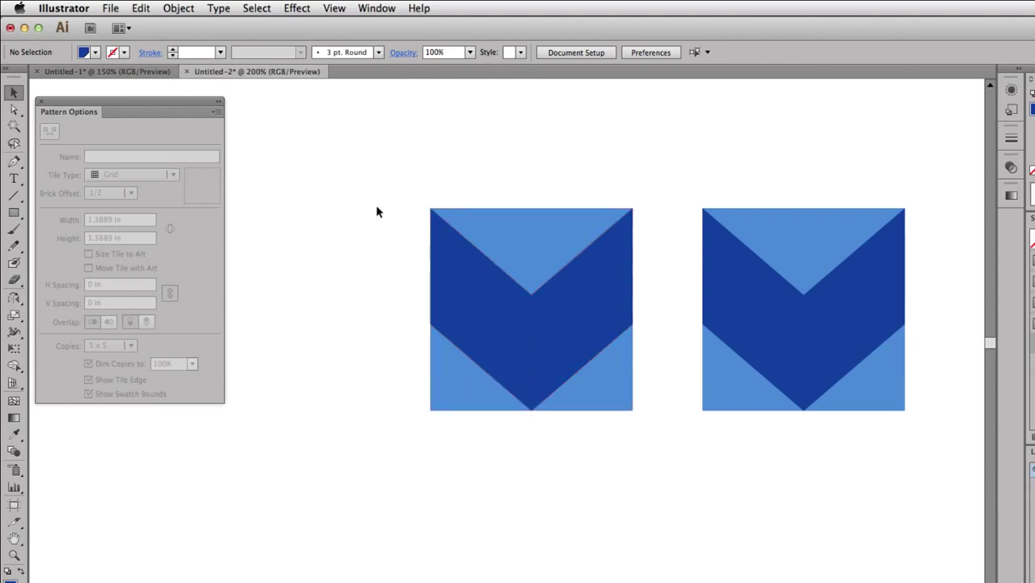
Make a pattern from the selected left chevron tile and dismiss the new-swatch notice
left_click_drag(387, 154, 656, 486)
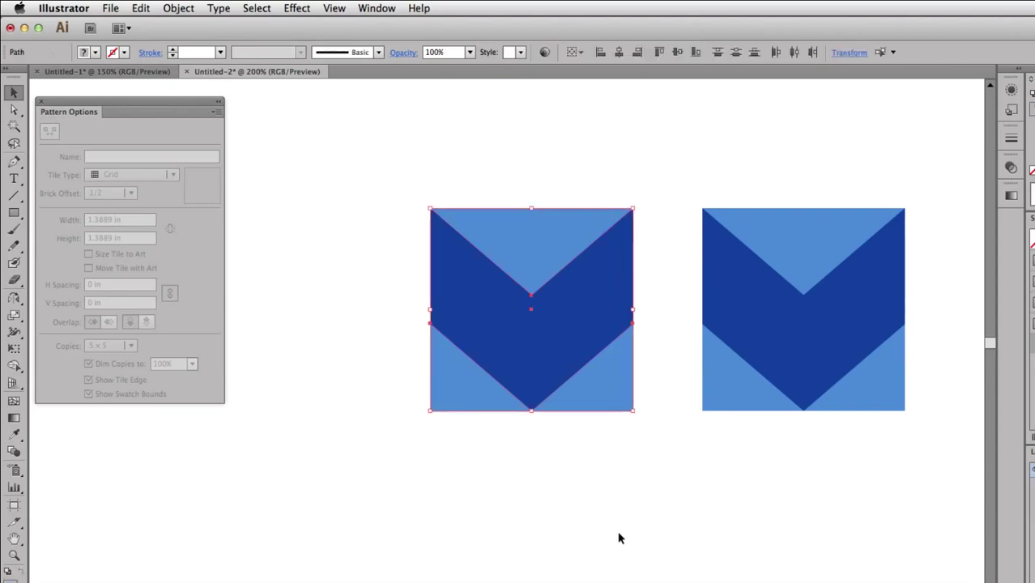
left_click(216, 113)
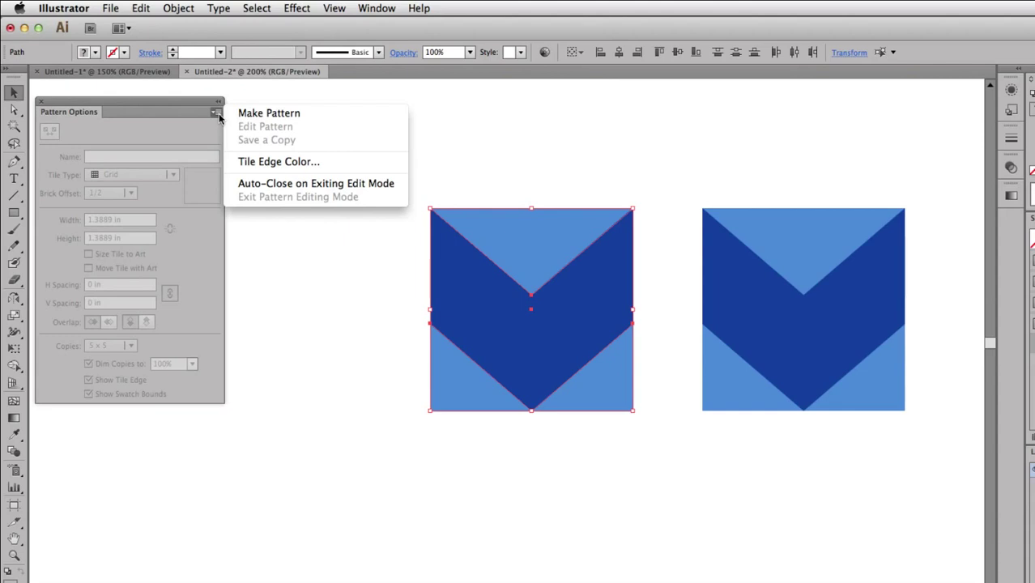
left_click(259, 113)
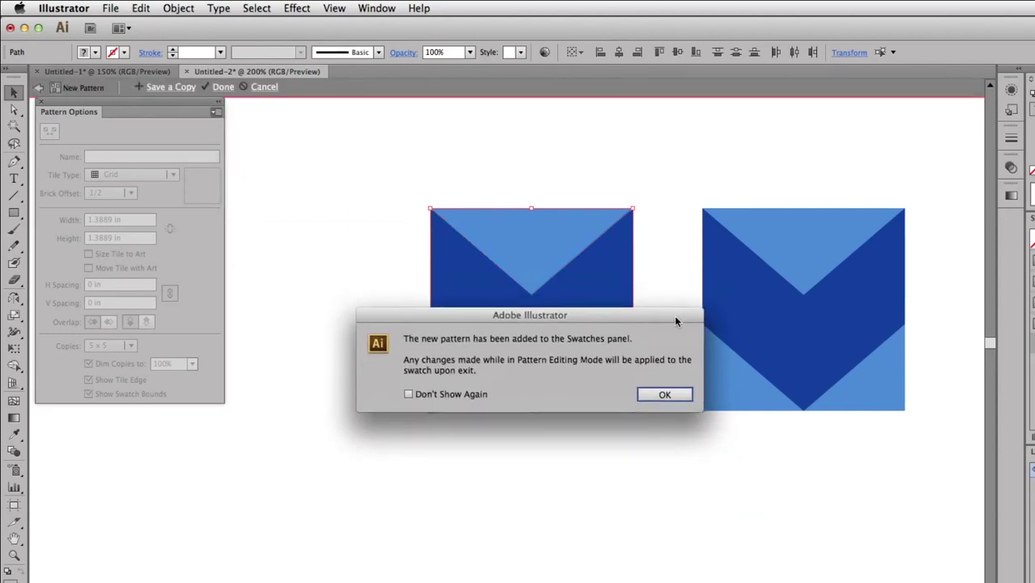
left_click(666, 396)
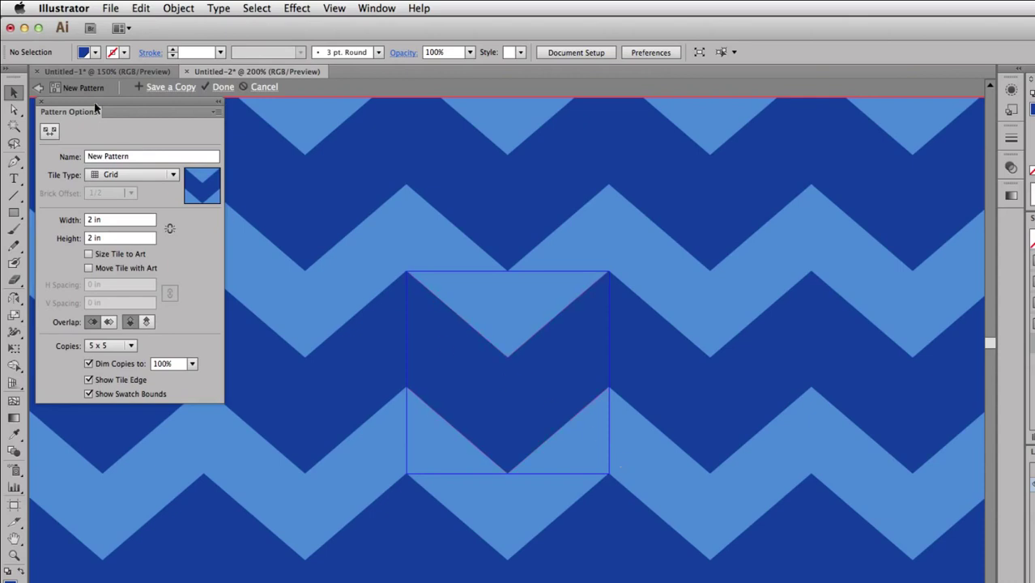
Exit pattern editing and fill a large artboard-covering rectangle with the chevron pattern swatch
left_click(39, 87)
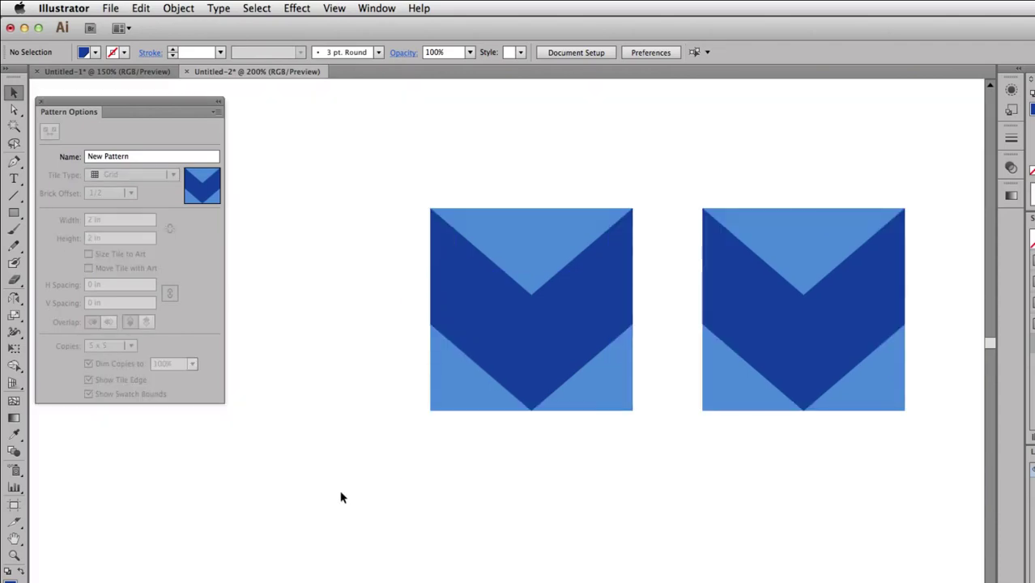
key("super+minus")
key("super+minus")
key("super+minus")
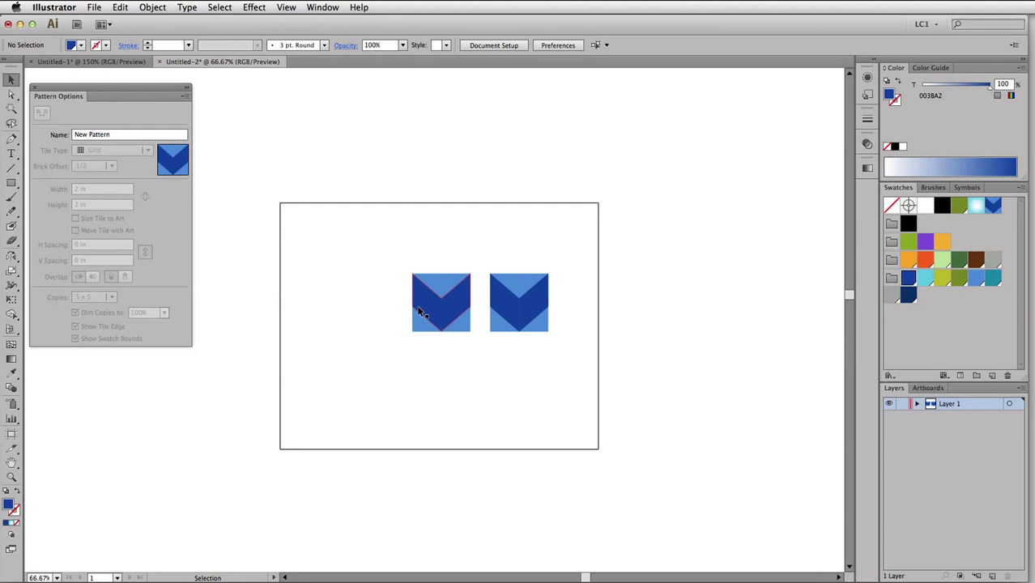
key("m")
left_click_drag(288, 215, 581, 433)
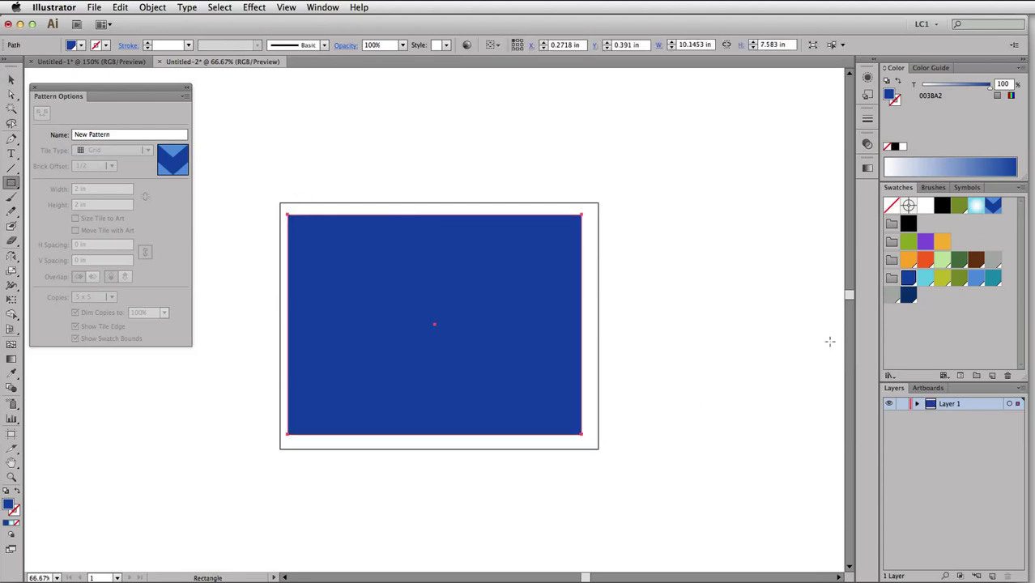
left_click(997, 207)
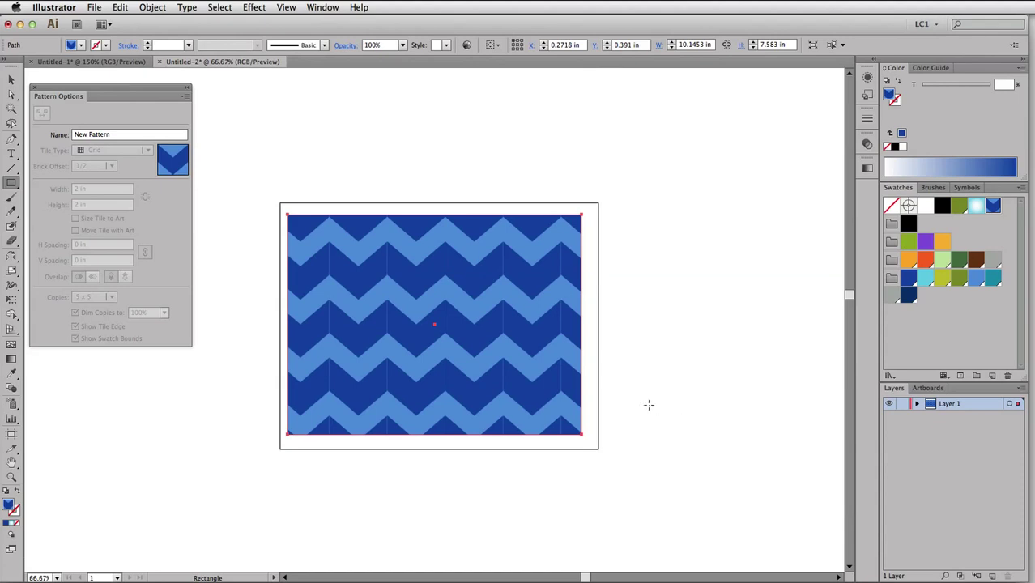
key("v")
key("ctrl+1")
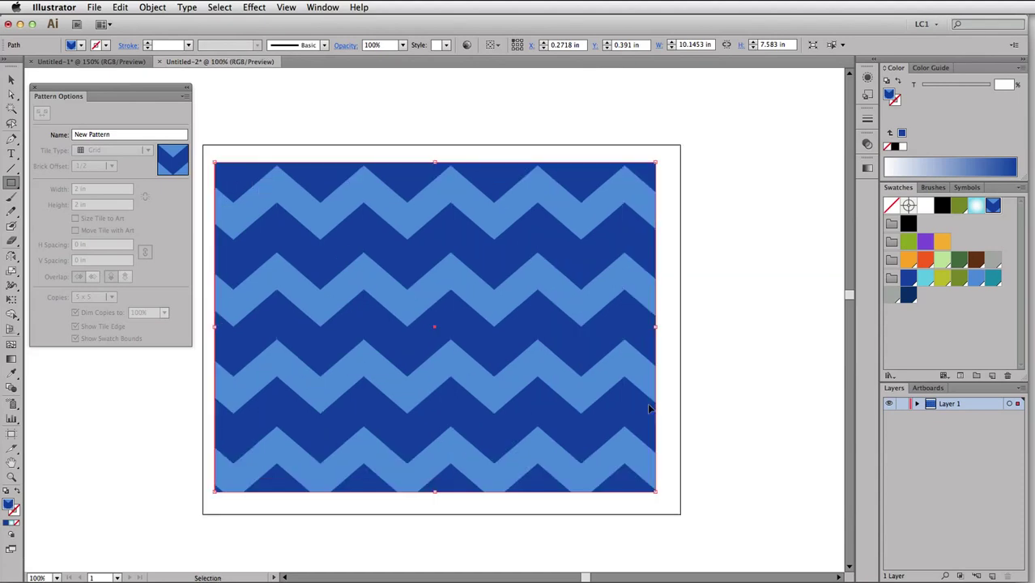
key("ctrl+minus")
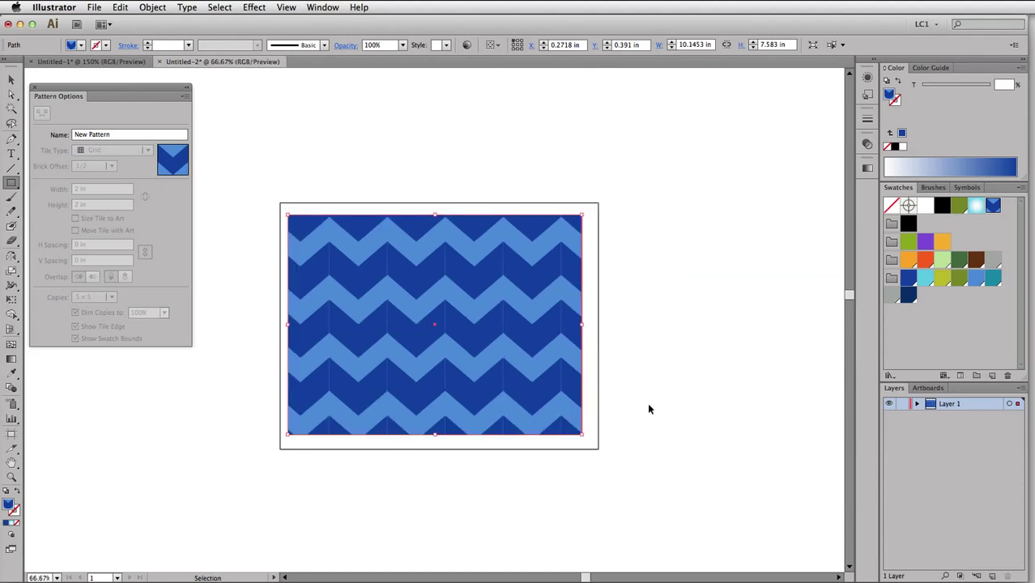
key("ctrl+plus")
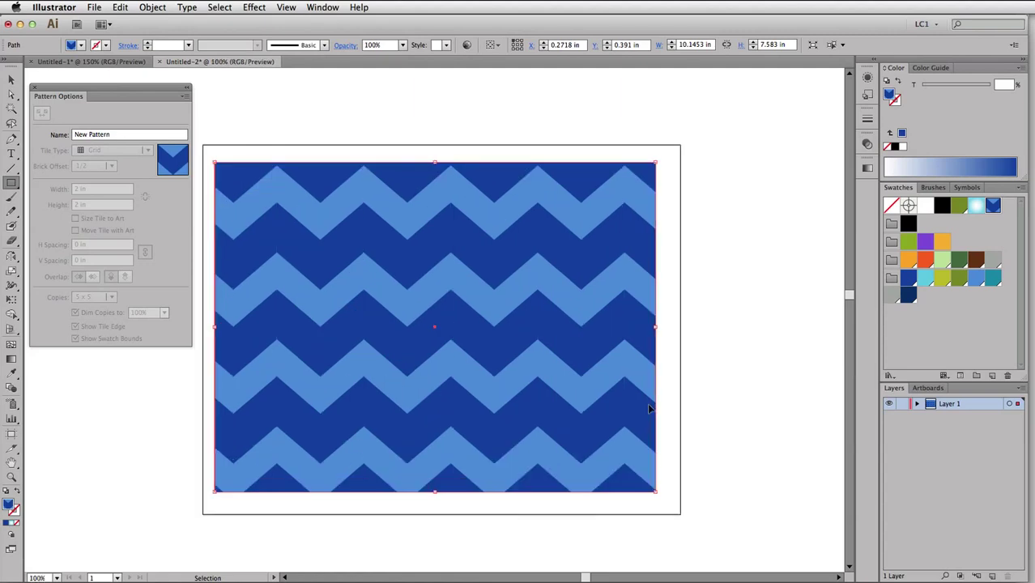
key("ctrl+plus")
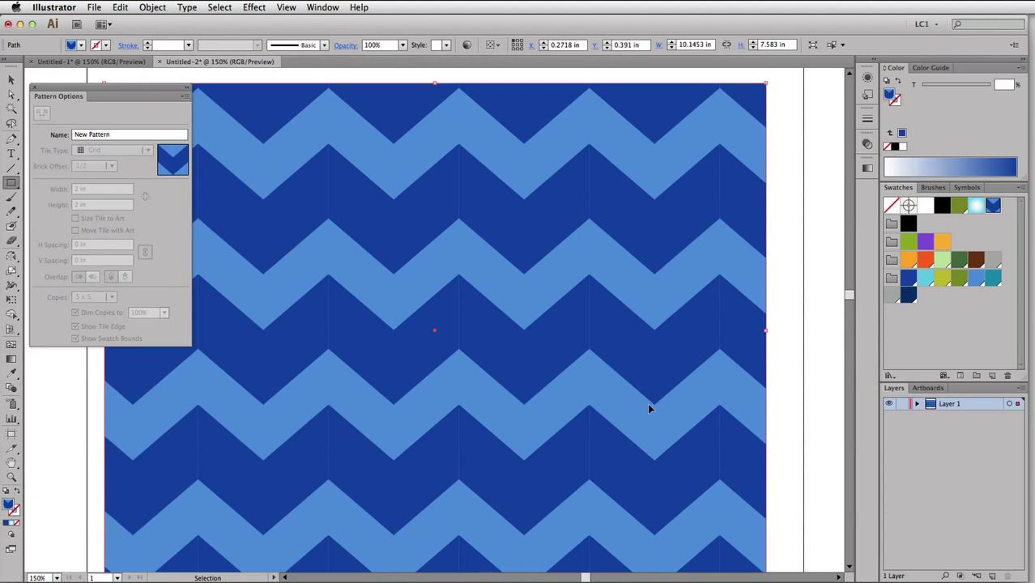
key("ctrl+plus")
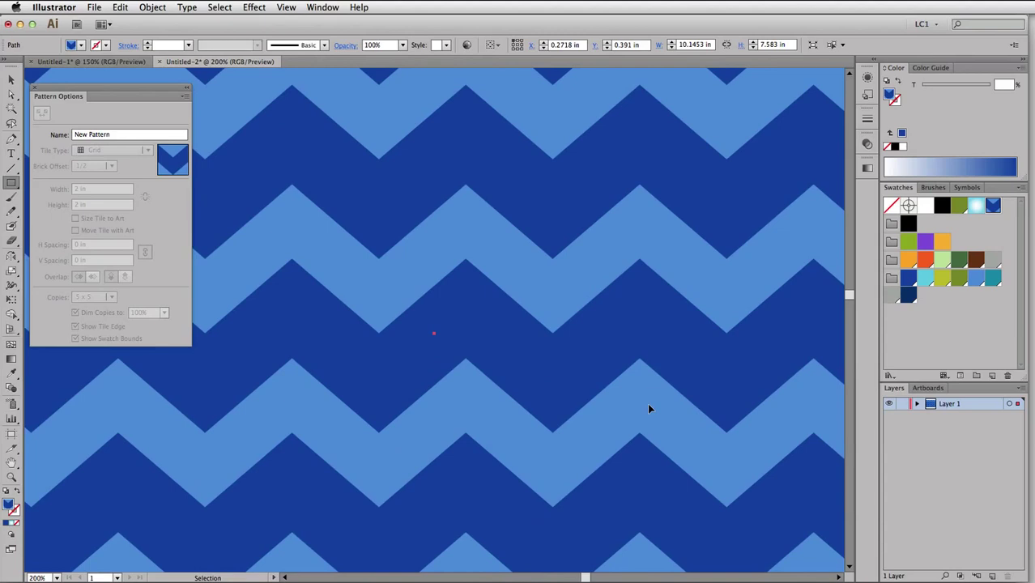
key("super+plus")
key("super+plus")
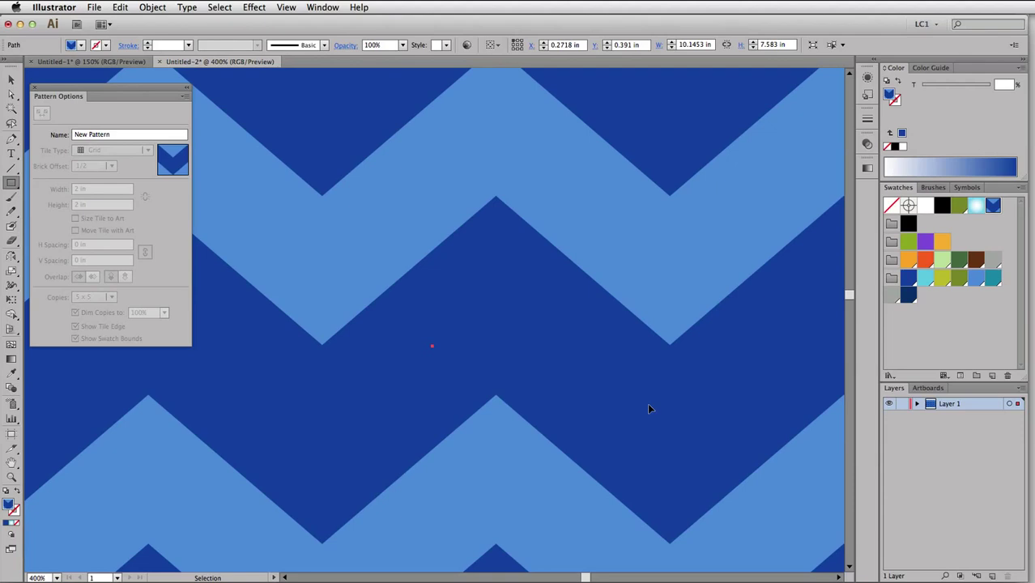
key("super+minus")
key("super+minus")
key("super+minus")
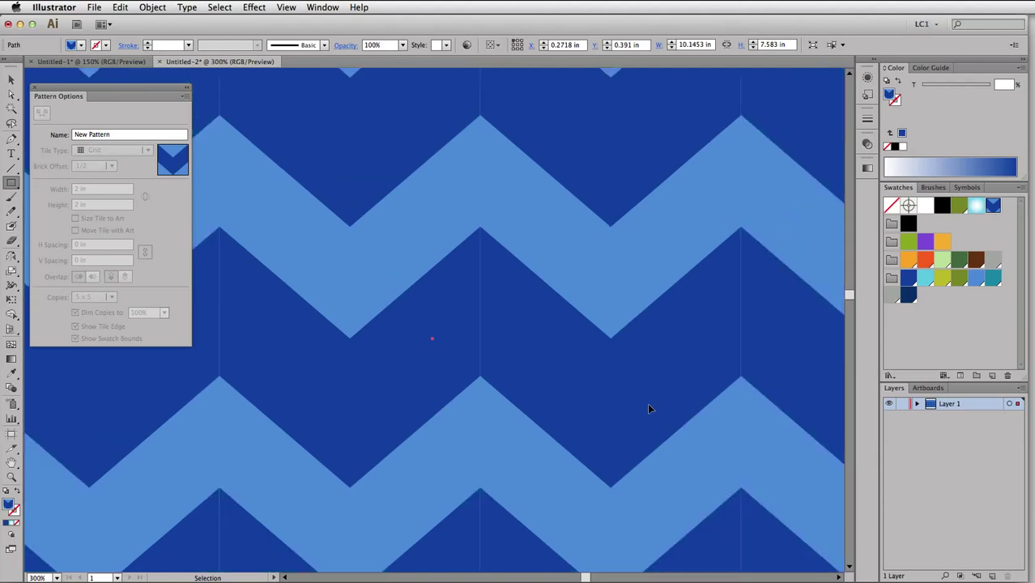
key("super+minus")
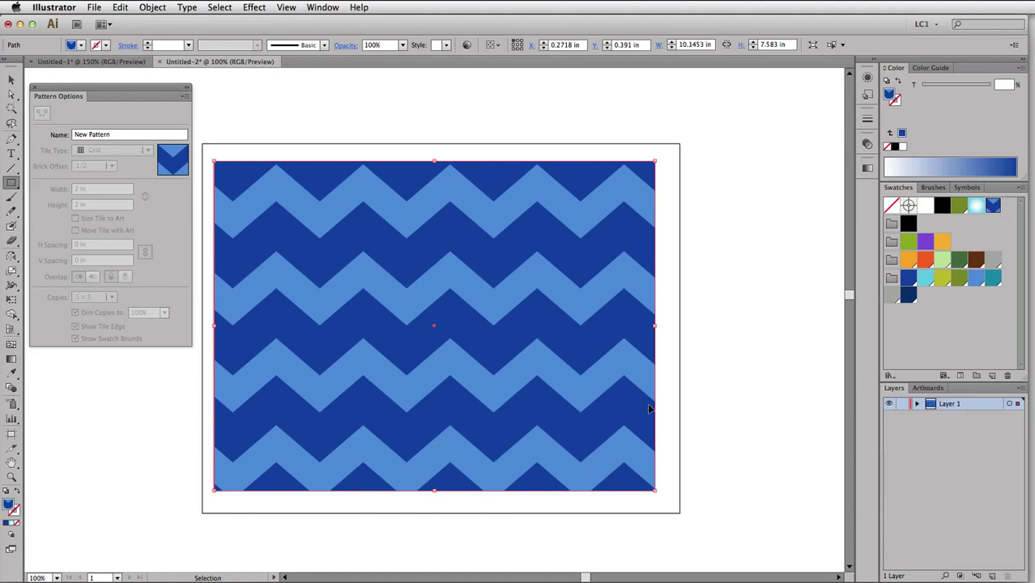
key("m")
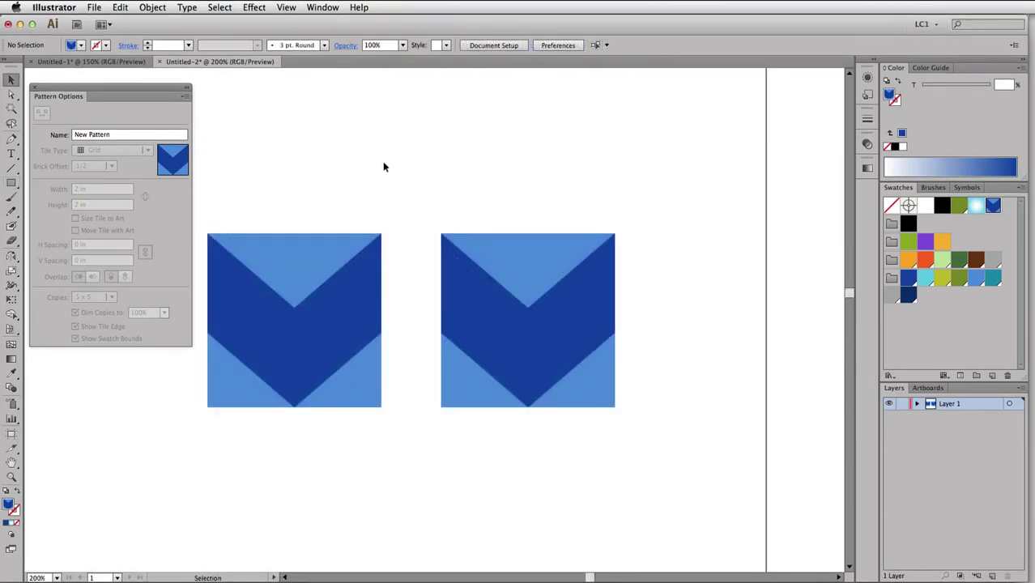
Drag the left tile into Swatches as New Pattern Swatch 2 and test it on a large rectangle
left_click_drag(233, 186, 372, 334)
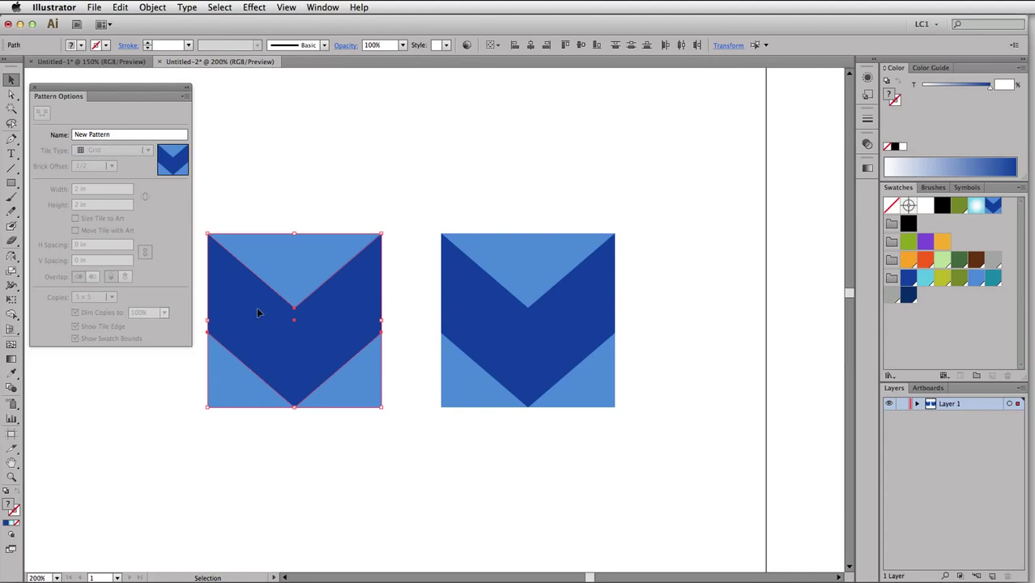
left_click_drag(257, 313, 947, 342)
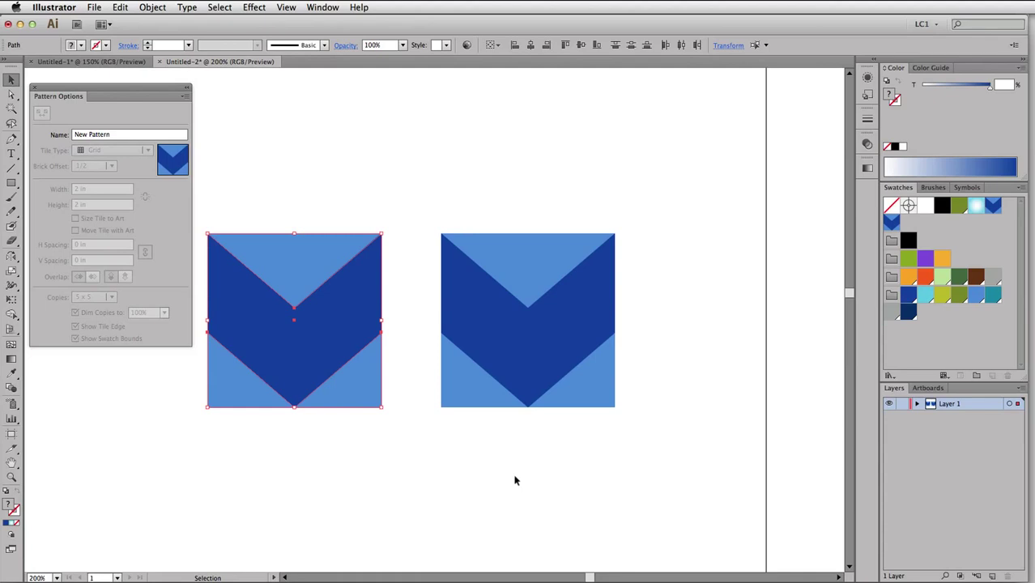
key("super+minus")
key("super+minus")
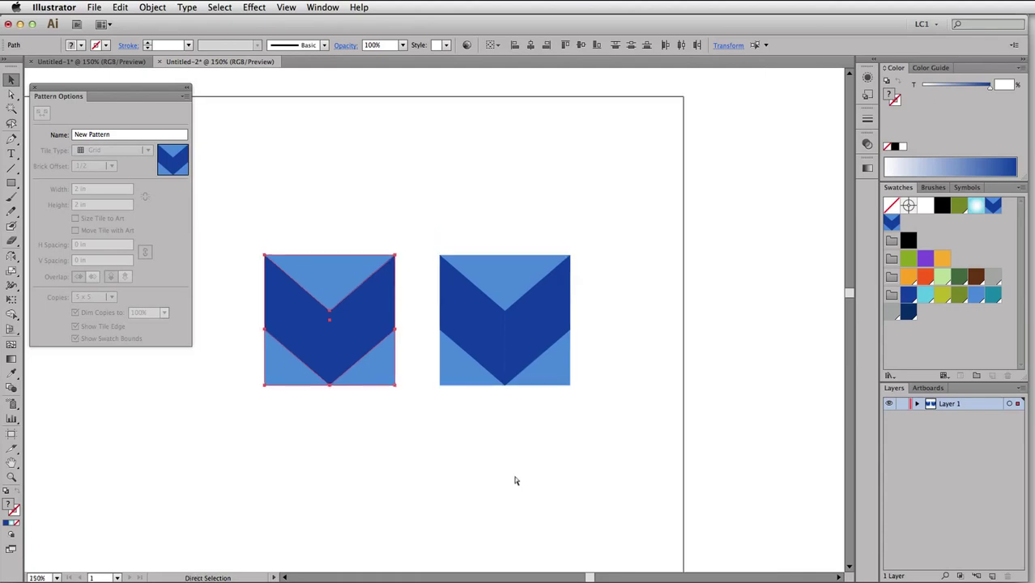
left_click(11, 183)
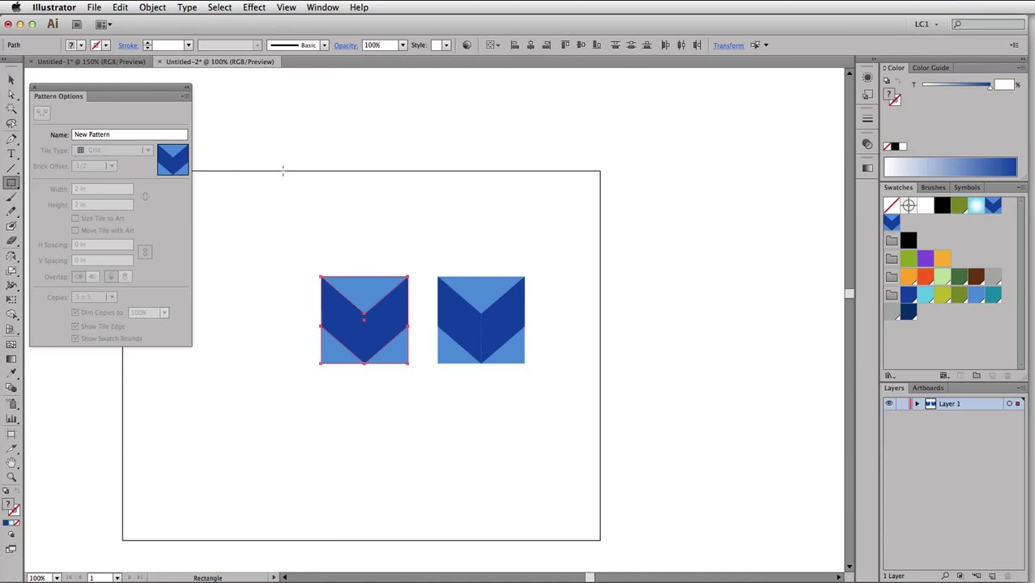
left_click_drag(255, 117, 787, 489)
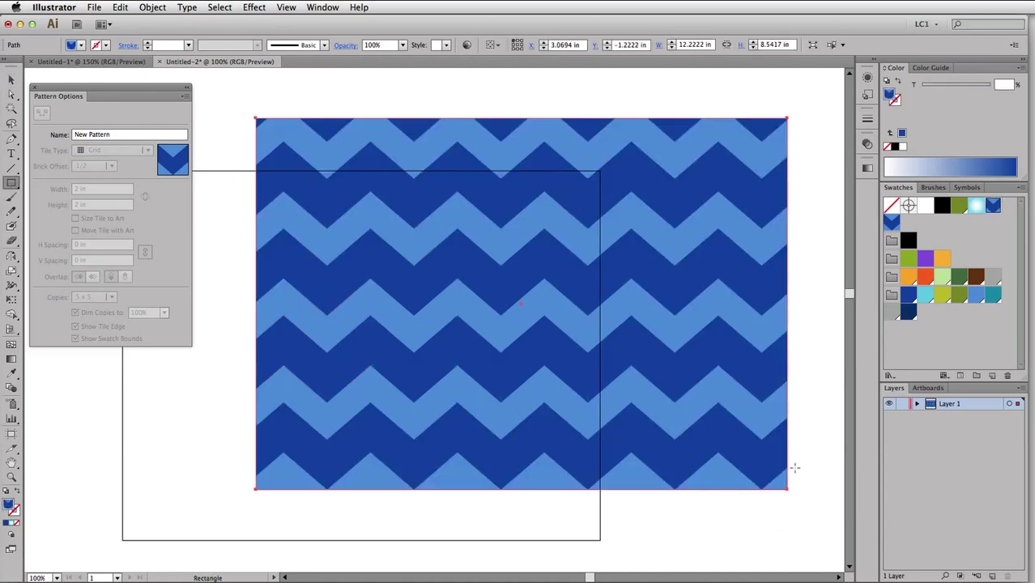
left_click(891, 223)
key("super+equal")
key("super+equal")
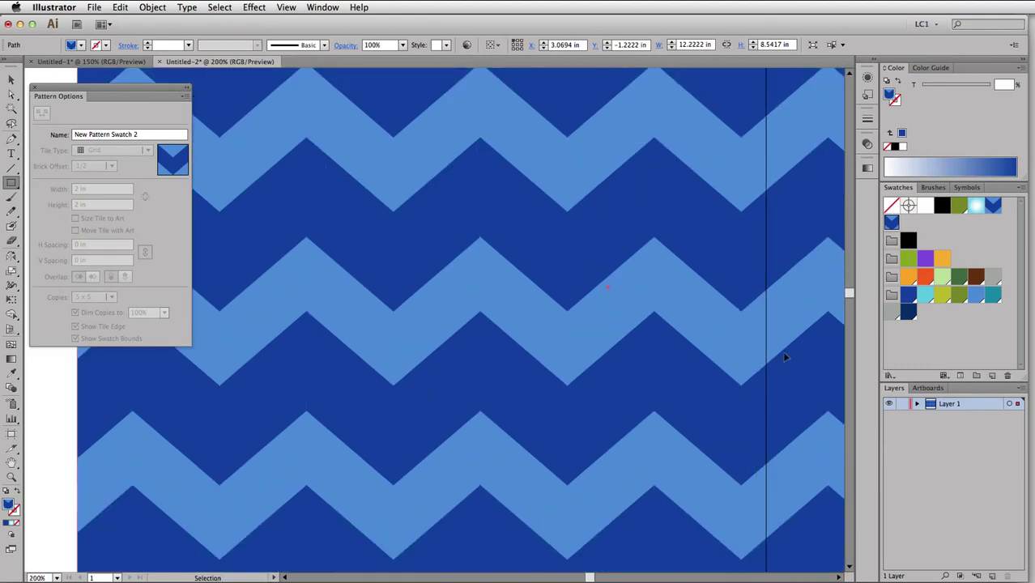
key("super+minus")
key("super+minus")
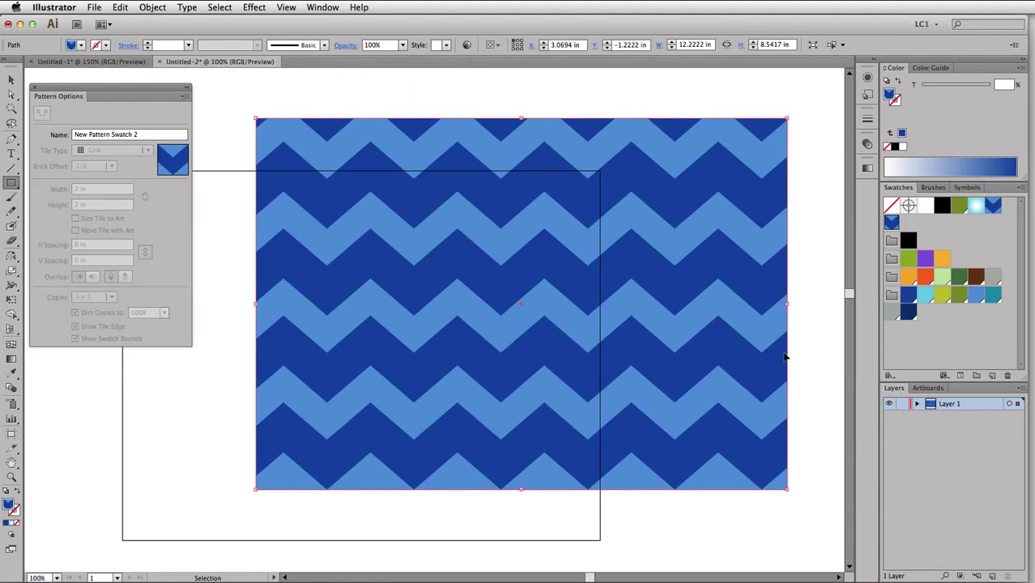
Delete the test rectangle and open Window > Pathfinder, moving the panel clear of Pattern Options
key("m")
key("Delete")
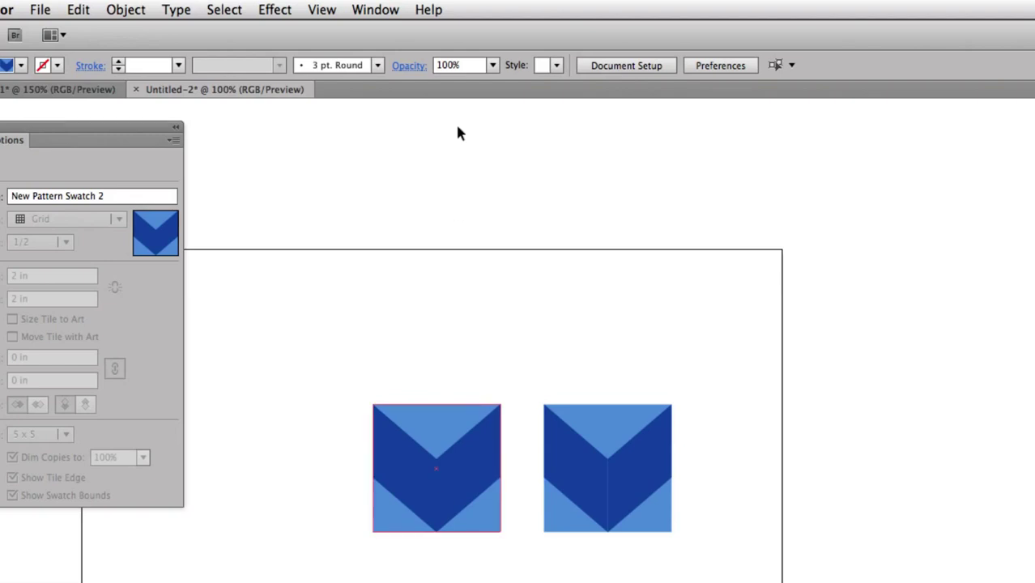
left_click(377, 9)
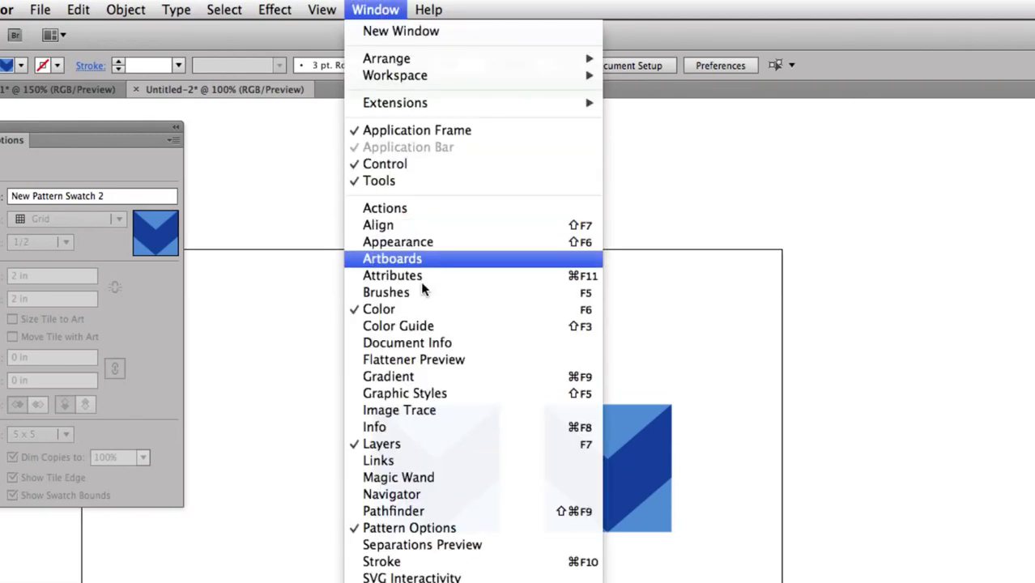
left_click(444, 510)
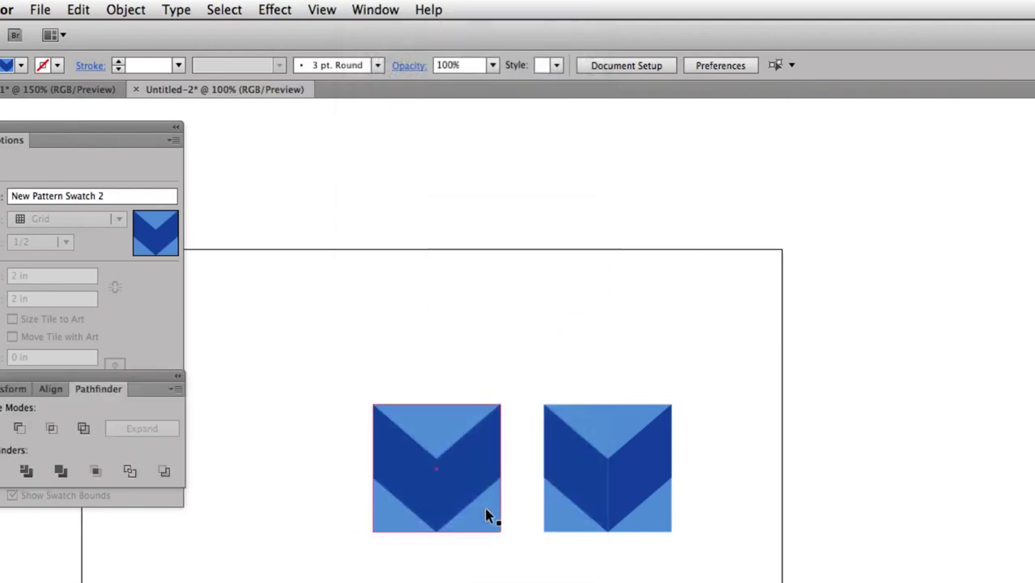
left_click_drag(157, 375, 694, 268)
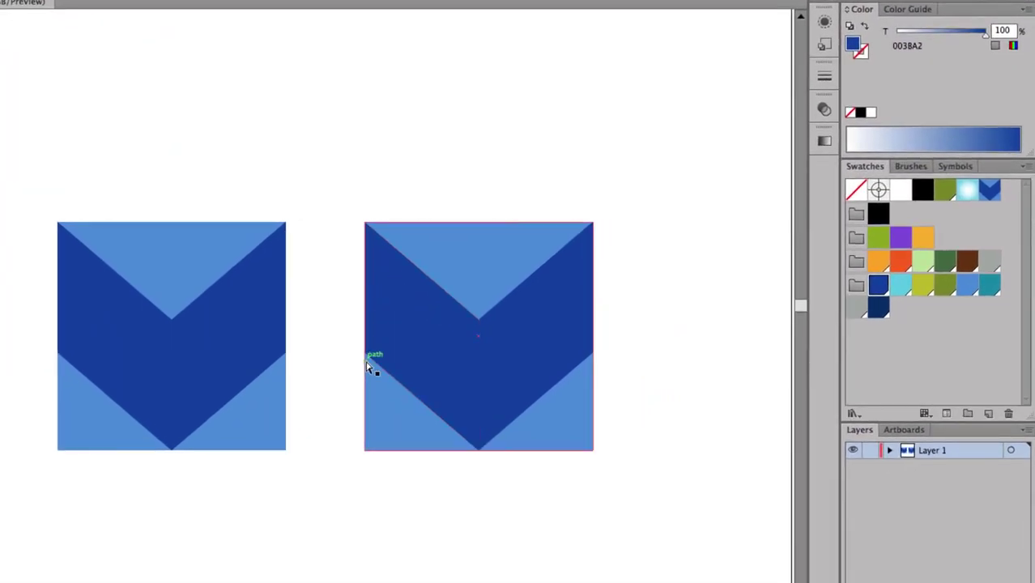
Narrow the right tile's left half into a thin diagonal band and copy it just below
left_click(365, 353)
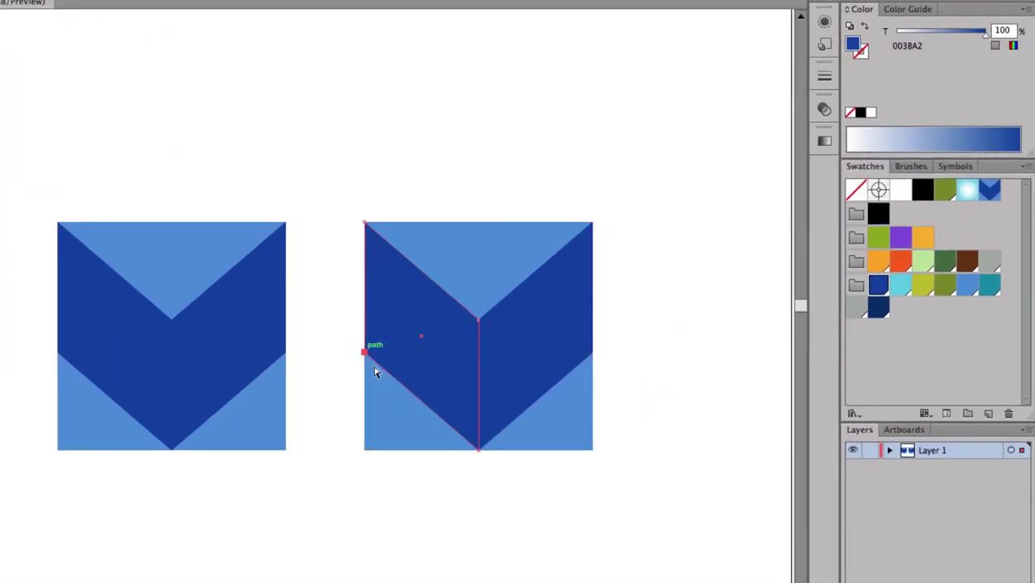
left_click_drag(478, 452, 475, 361)
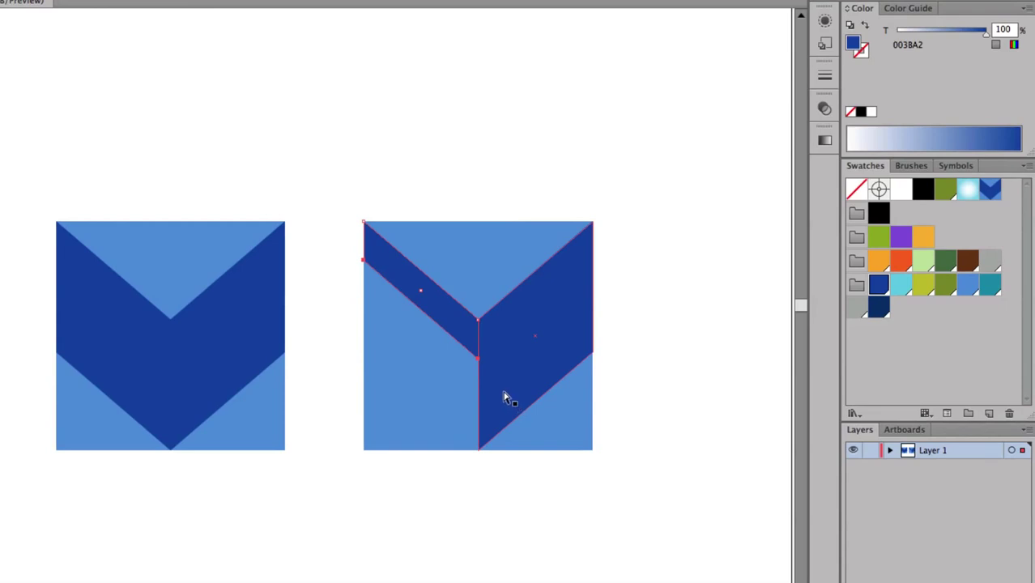
key("v")
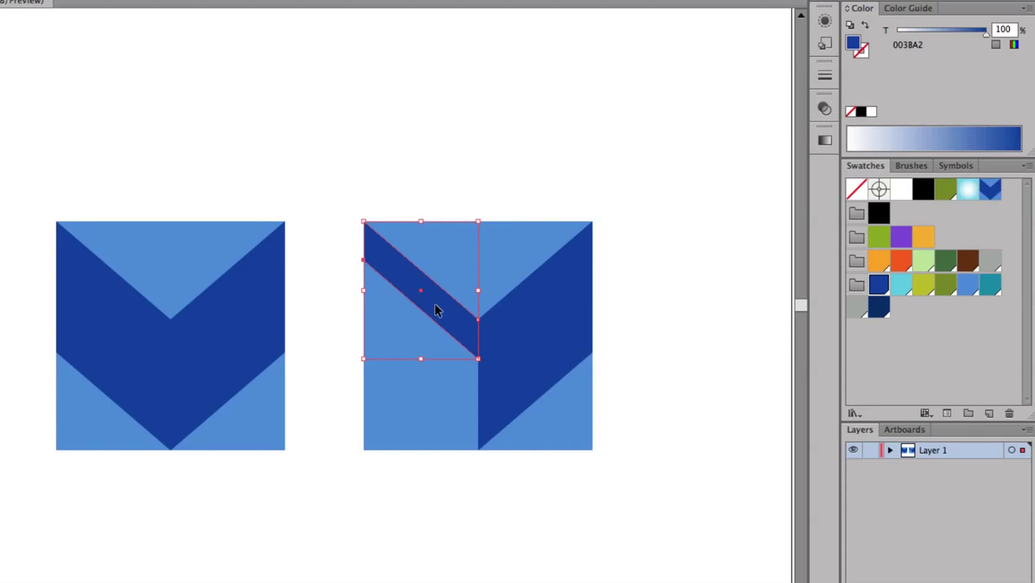
left_click_drag(435, 310, 438, 349)
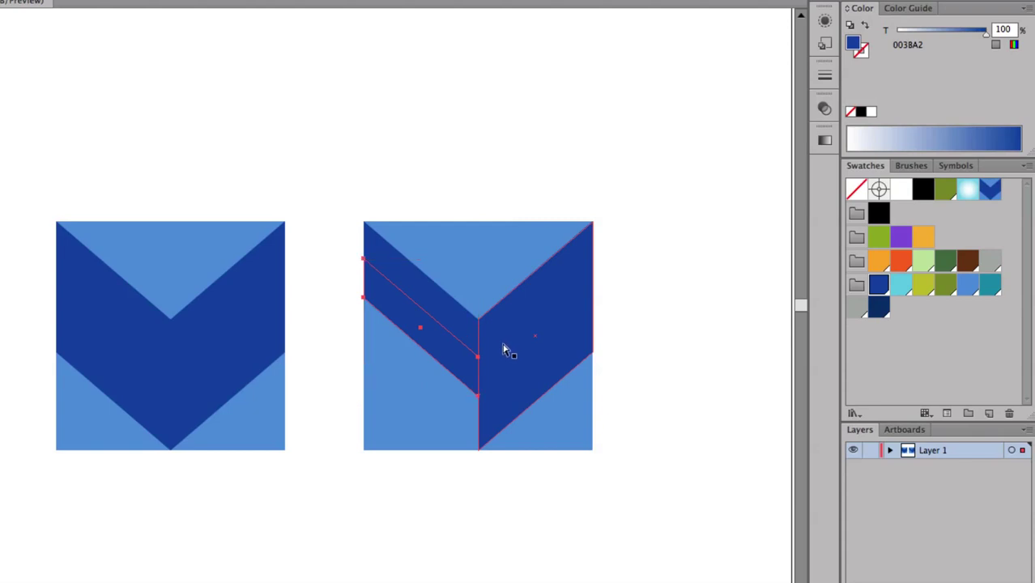
key("shift+Down")
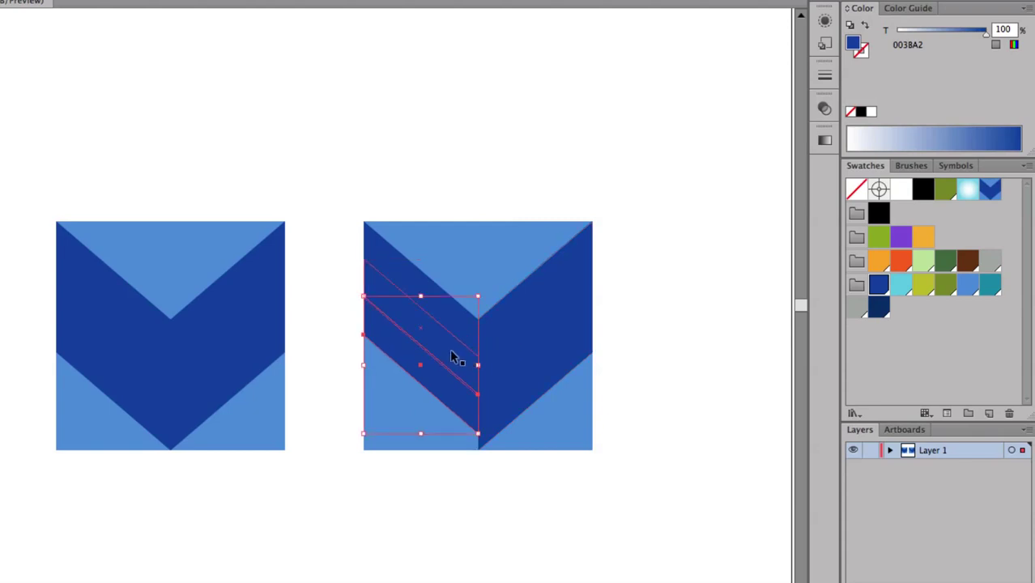
key("shift+Up")
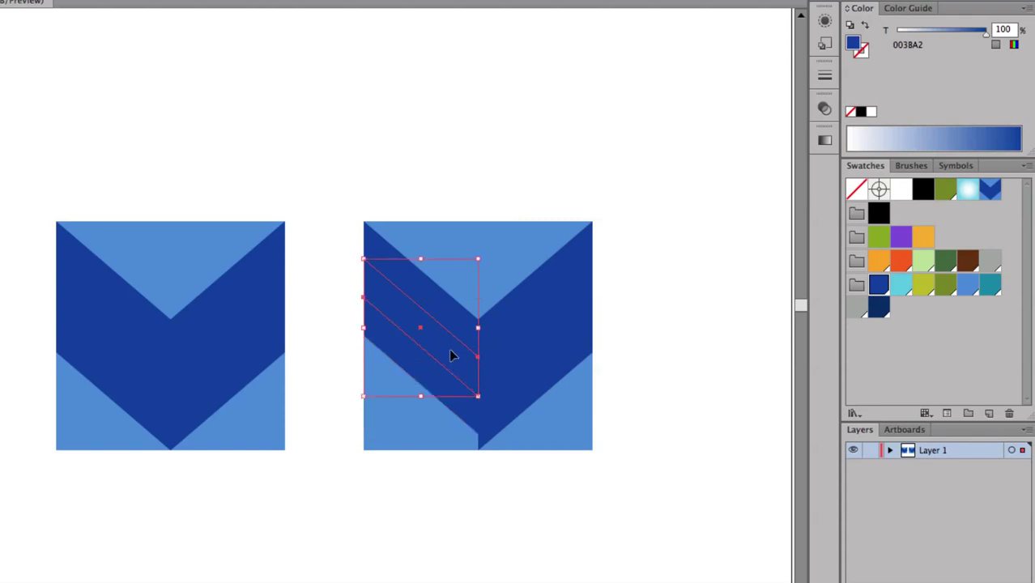
Fill the middle band orange and the lower band dark navy
left_click(880, 263)
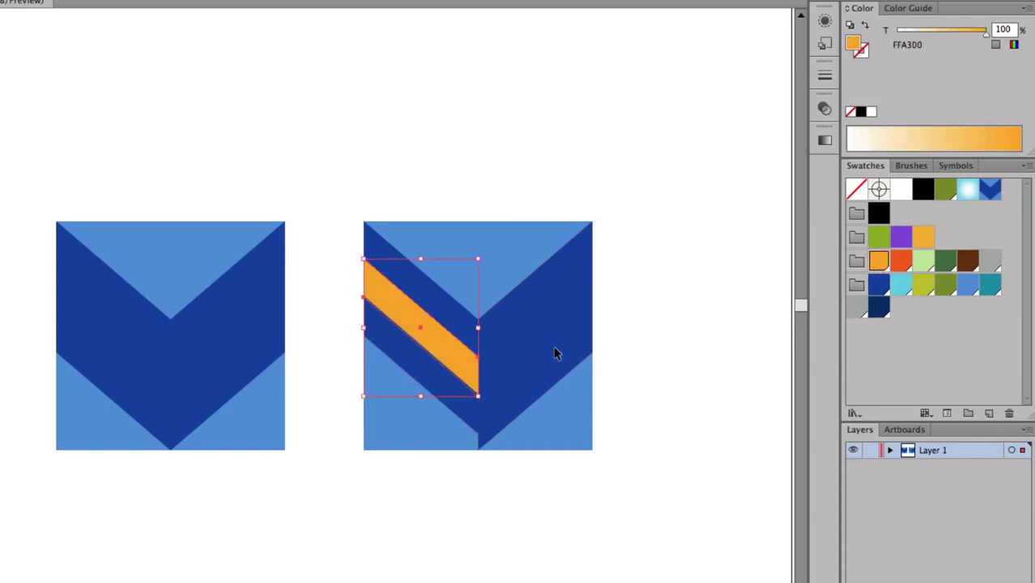
left_click(444, 389)
left_click(879, 306)
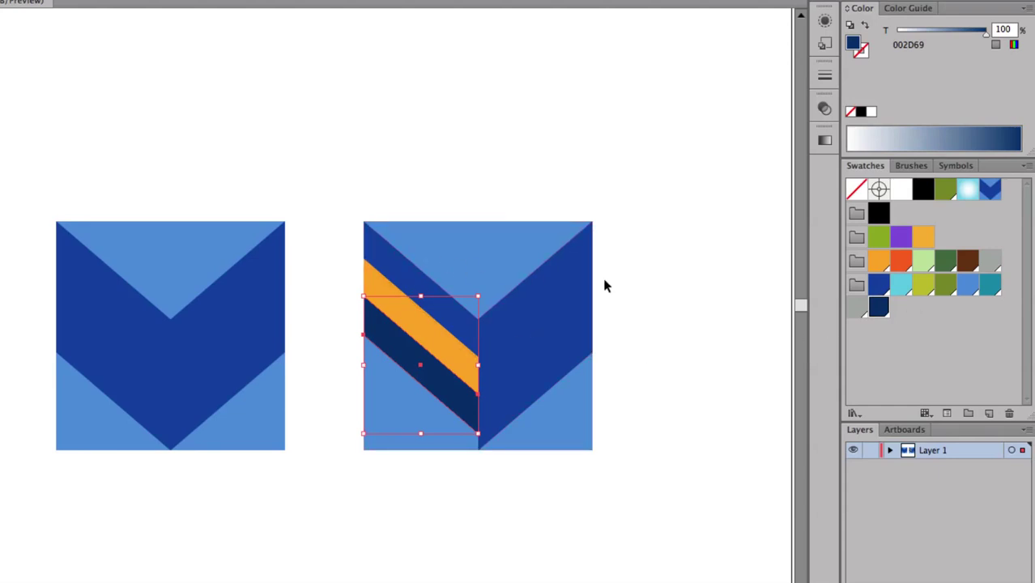
Delete the plain right half and stretch the striped left half down to the square's bottom
left_click(541, 331)
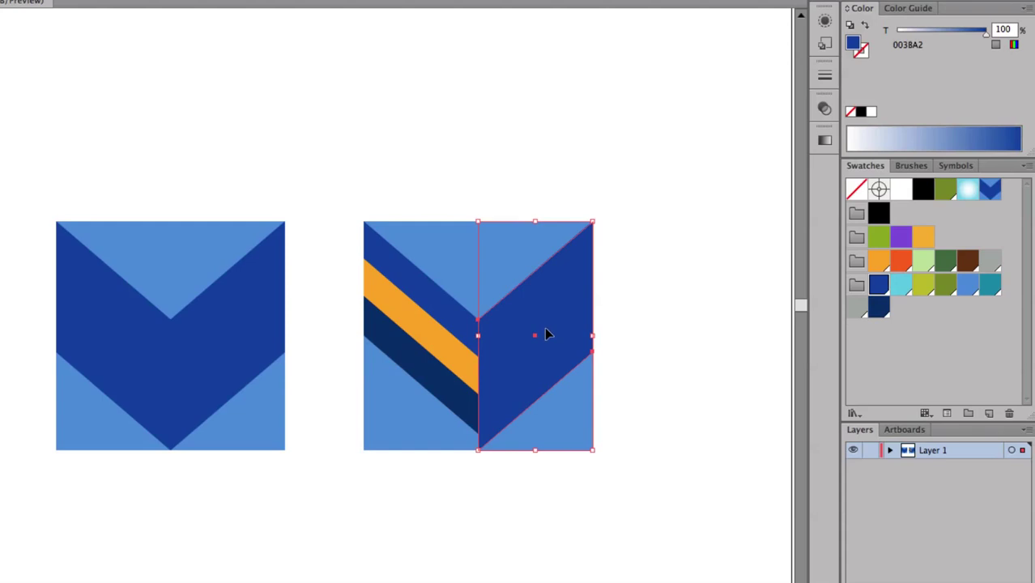
key("Delete")
left_click(450, 318)
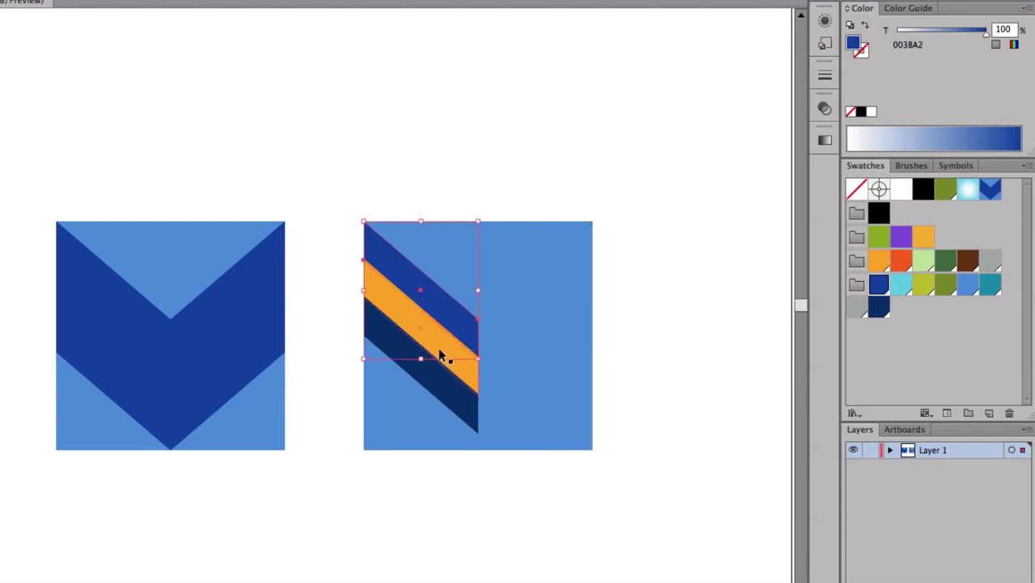
left_click_drag(420, 397, 420, 446)
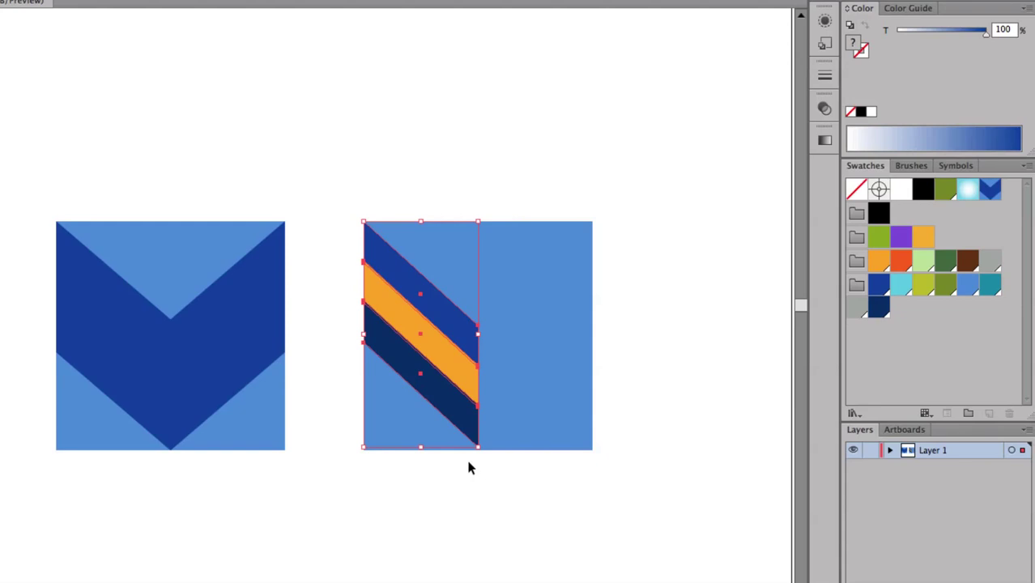
Mirror a copy of the striped half onto the right side, then select the whole chevron
key("a")
key("v")
left_click_drag(363, 334, 592, 384)
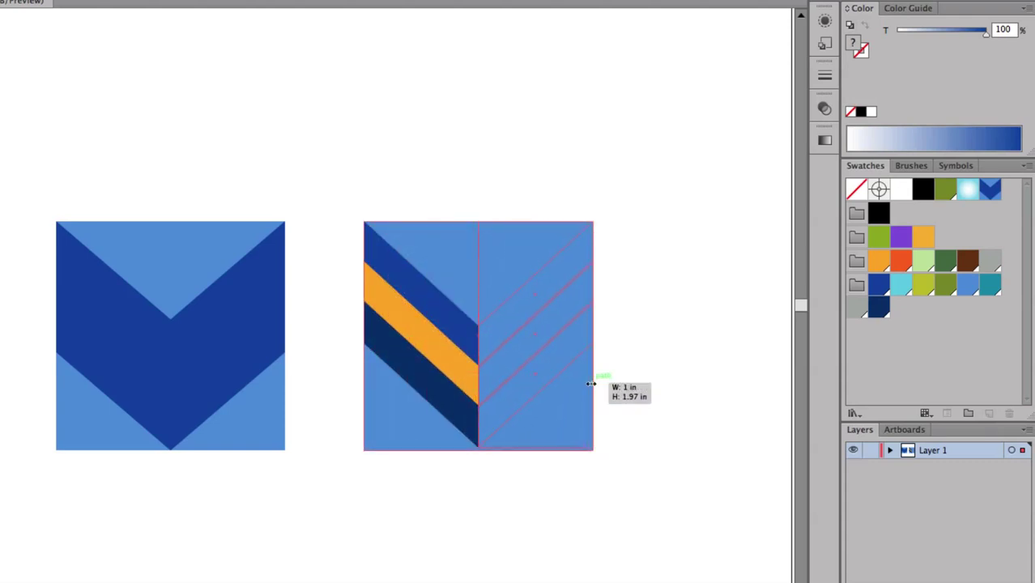
left_click_drag(673, 366, 670, 374)
left_click(671, 374)
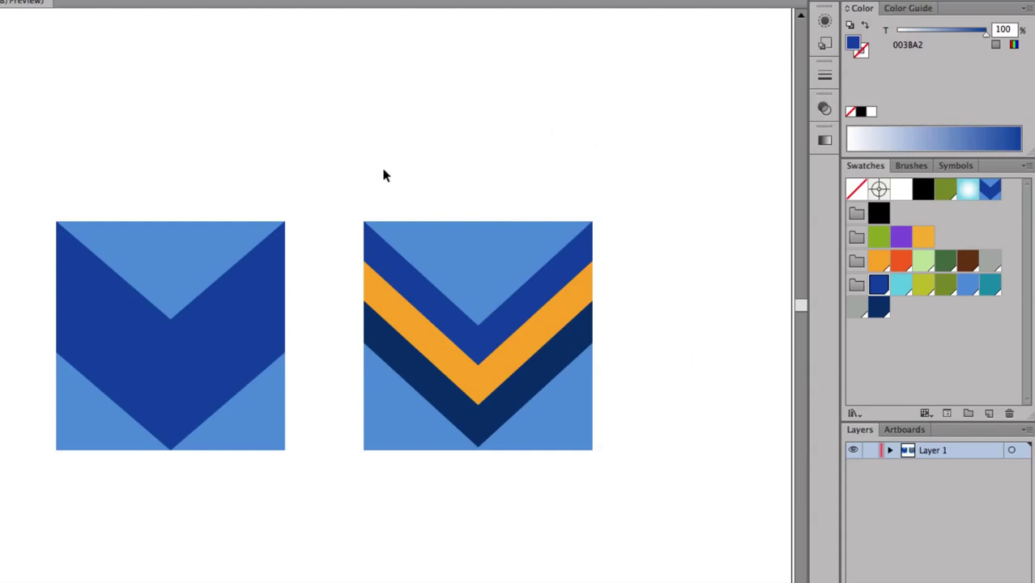
left_click_drag(333, 173, 663, 498)
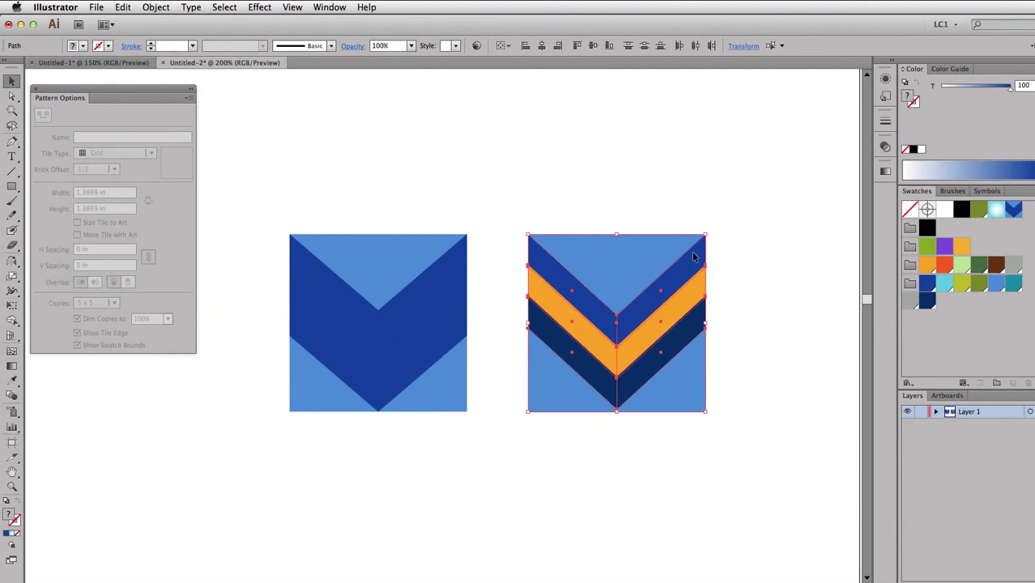
Make a pattern from the selected chevron, adding it to Swatches as New Pattern 2
left_click(189, 99)
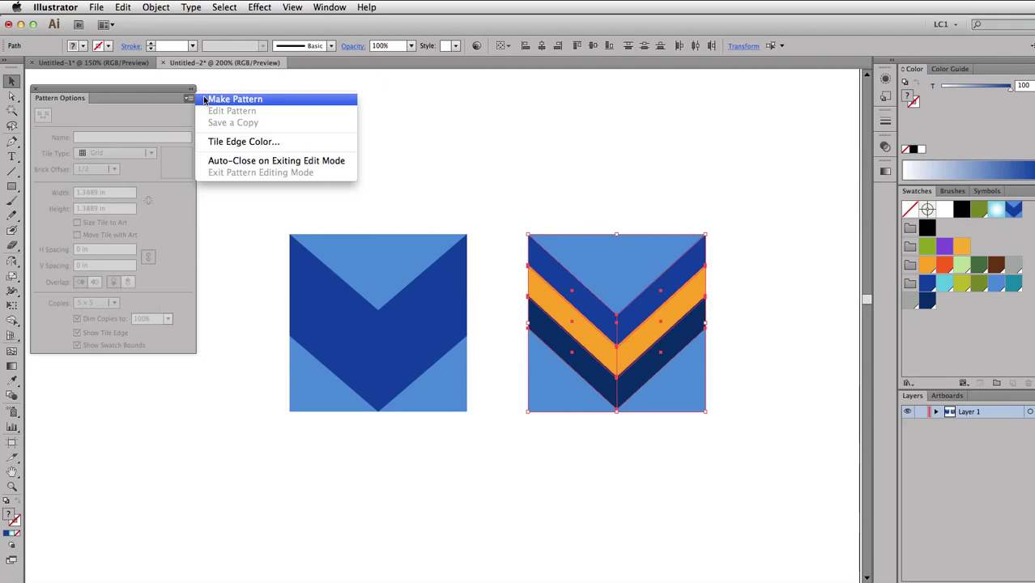
left_click(206, 98)
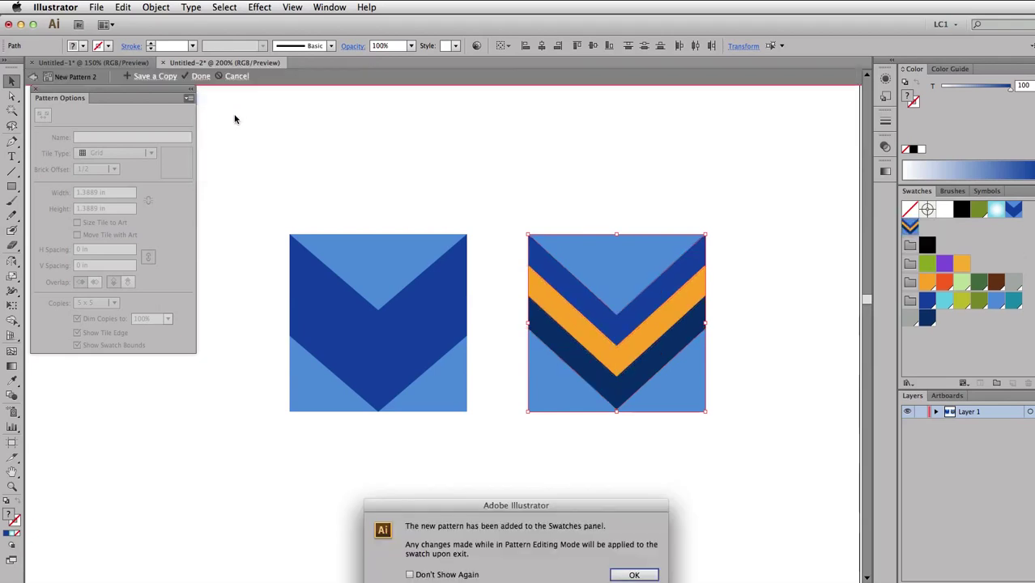
left_click_drag(539, 509, 539, 229)
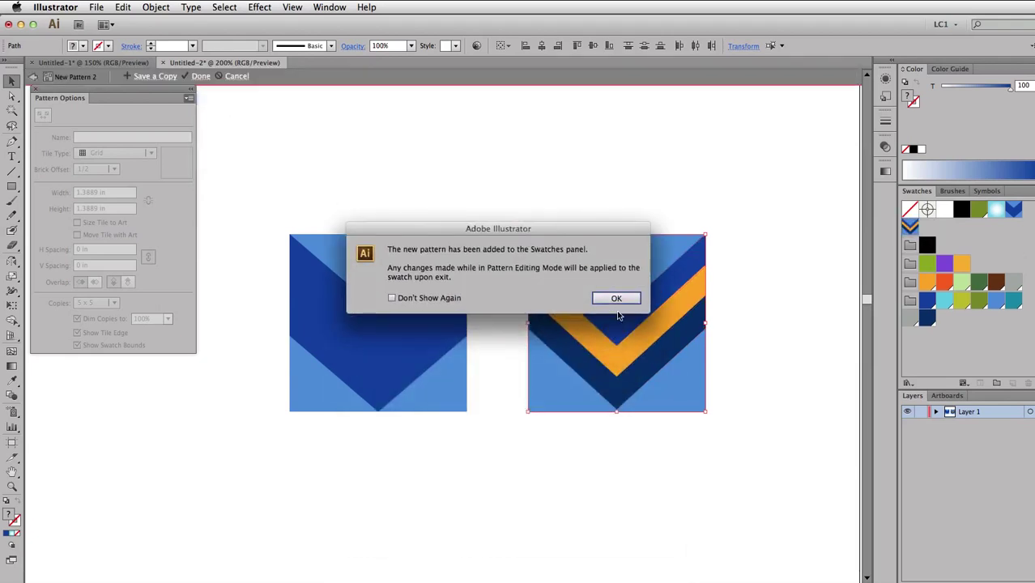
left_click(619, 317)
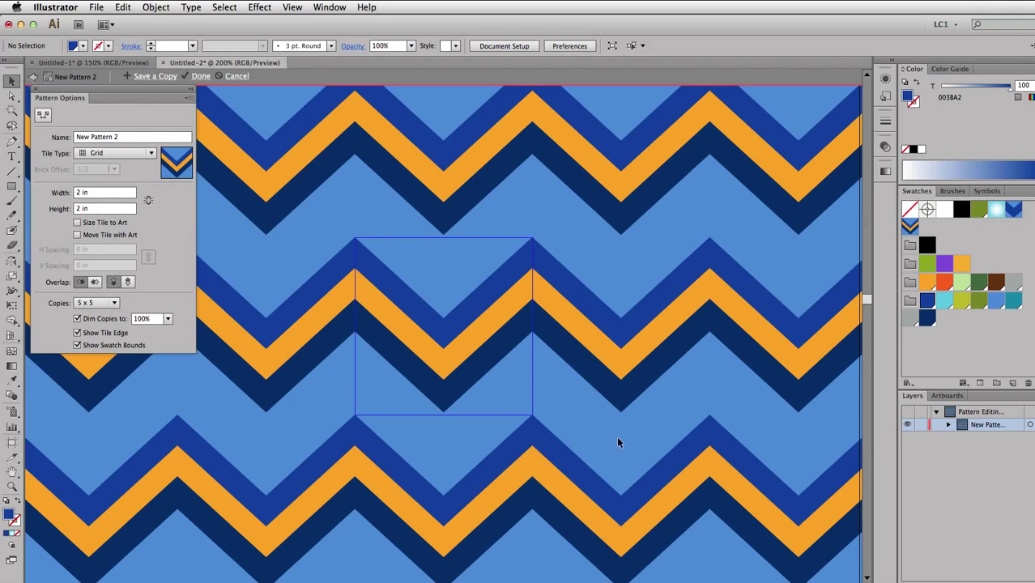
Preview Dim Copies at 50% then restore it to 100%, and exit pattern editing
left_click(168, 318)
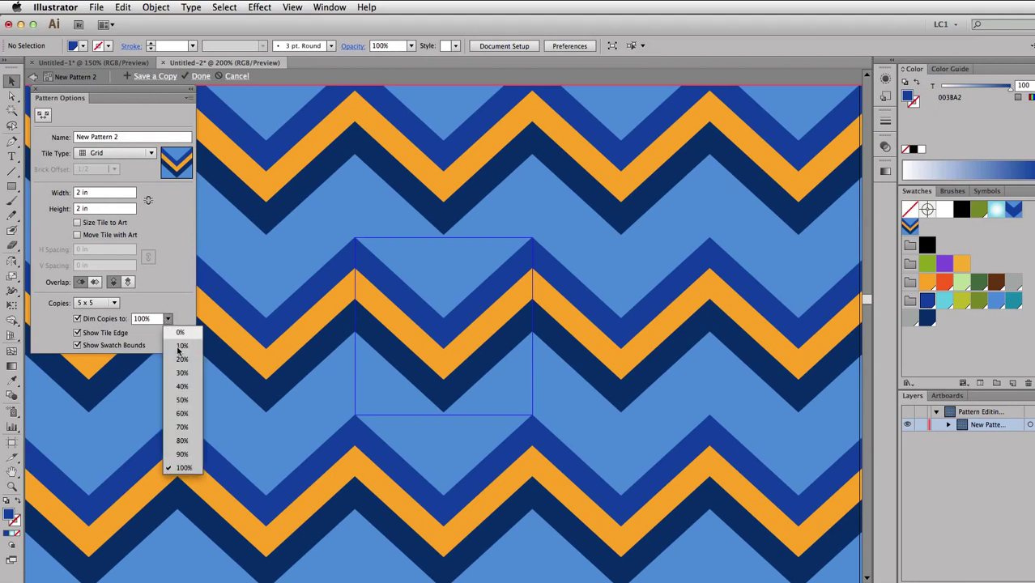
left_click(183, 399)
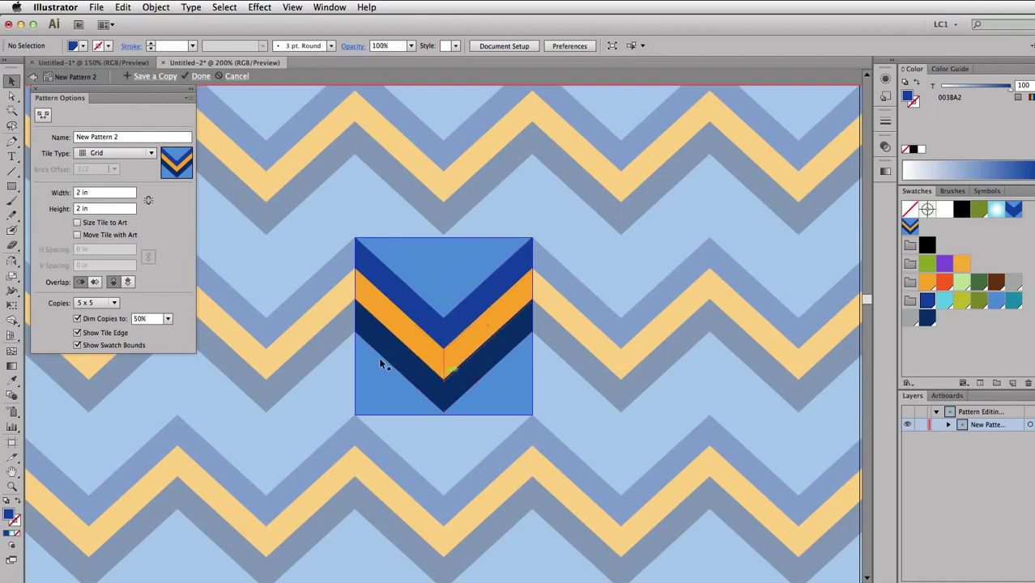
left_click(167, 318)
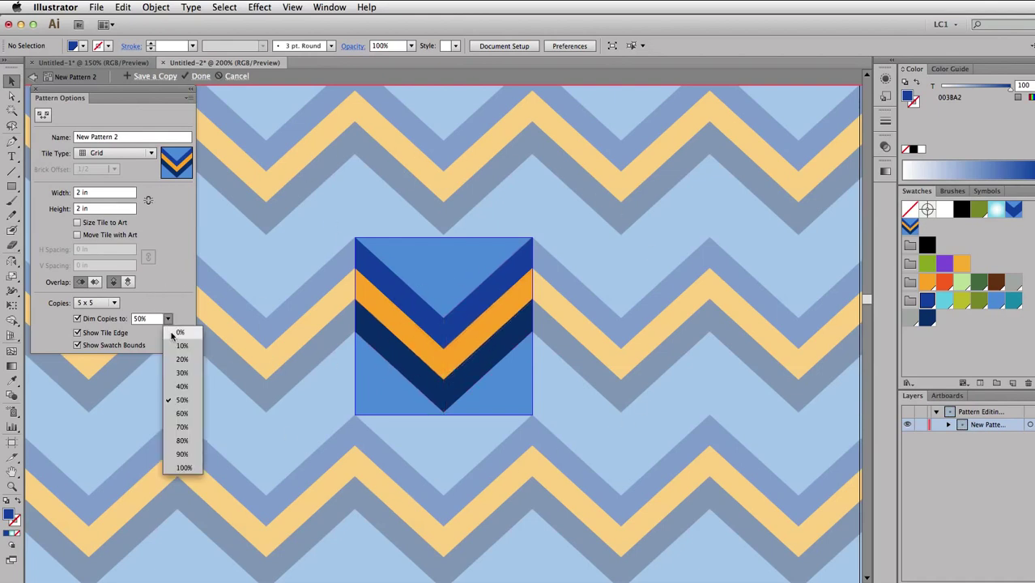
left_click(184, 468)
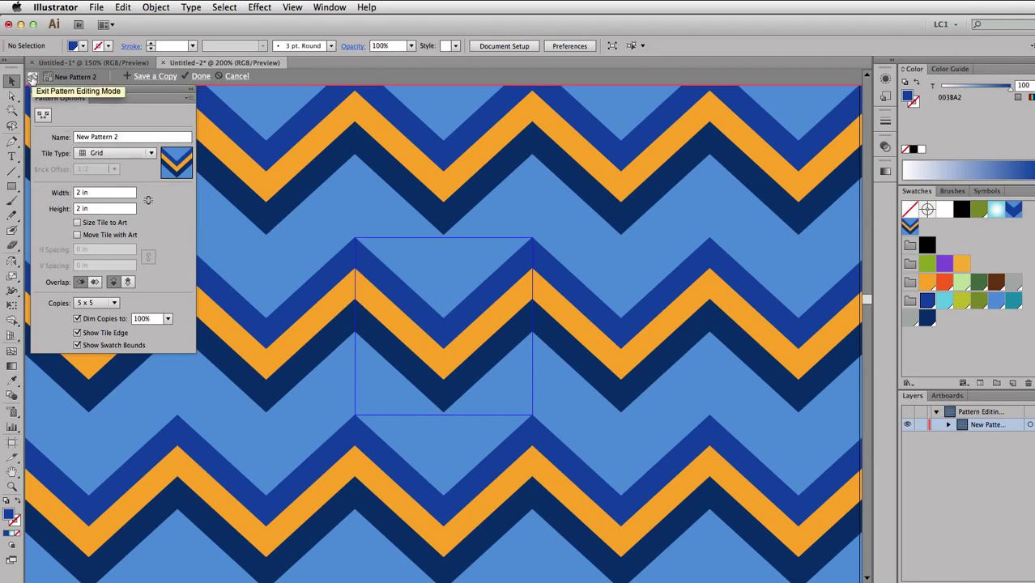
left_click(32, 77)
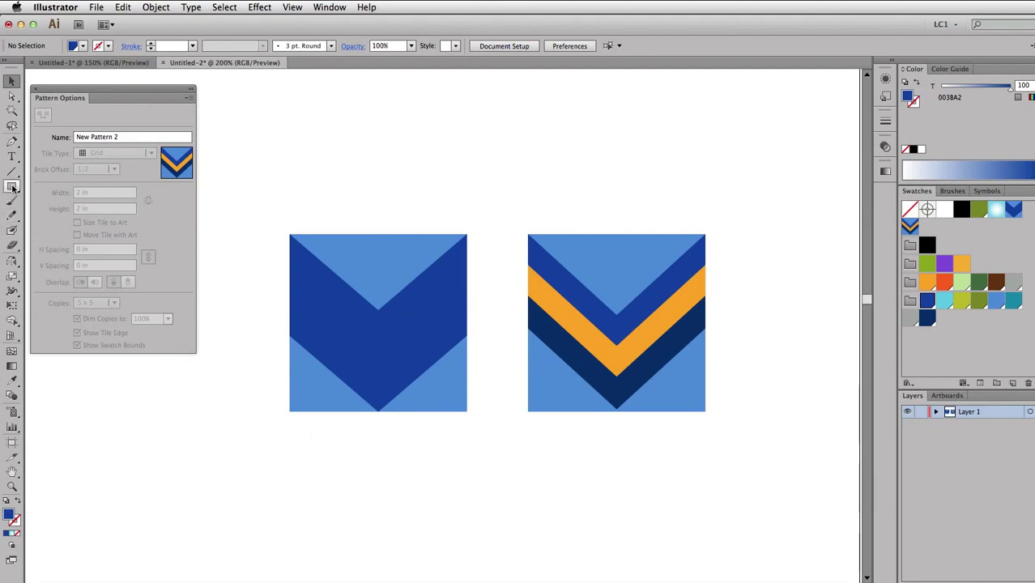
Draw a large rectangle across the artboard and fill it with the New Pattern 2 swatch
key("m")
left_click_drag(234, 96, 785, 544)
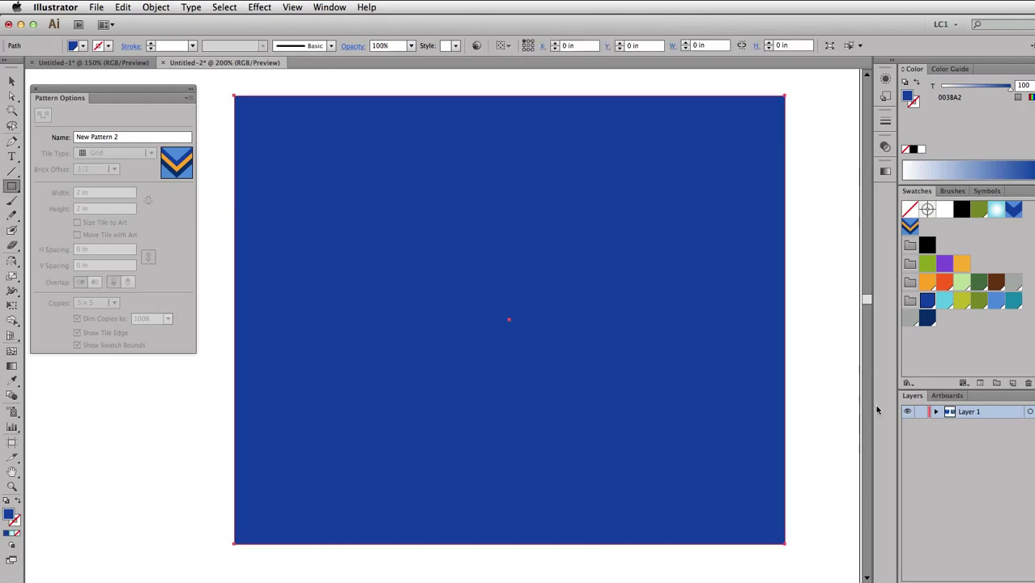
left_click(911, 227)
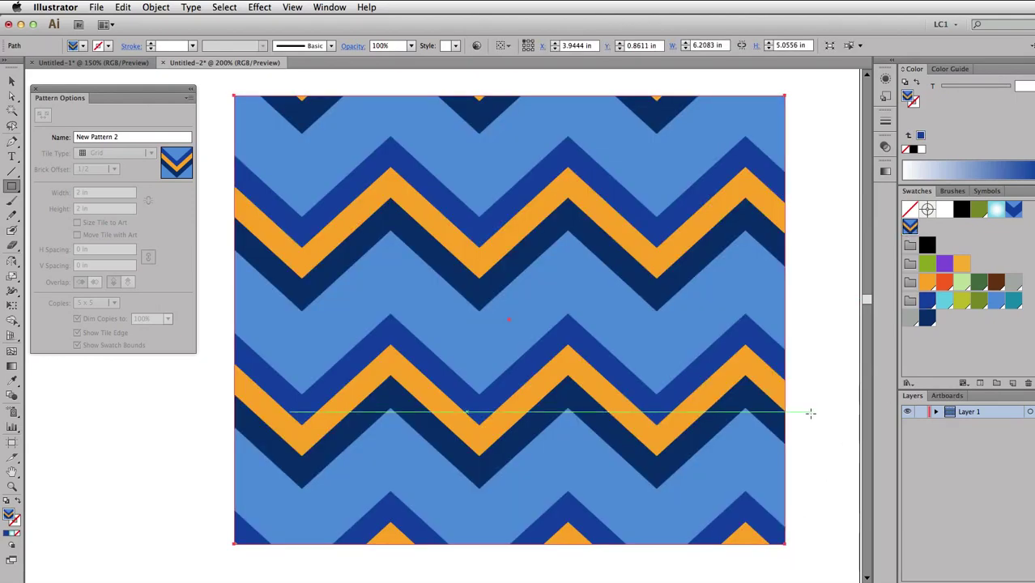